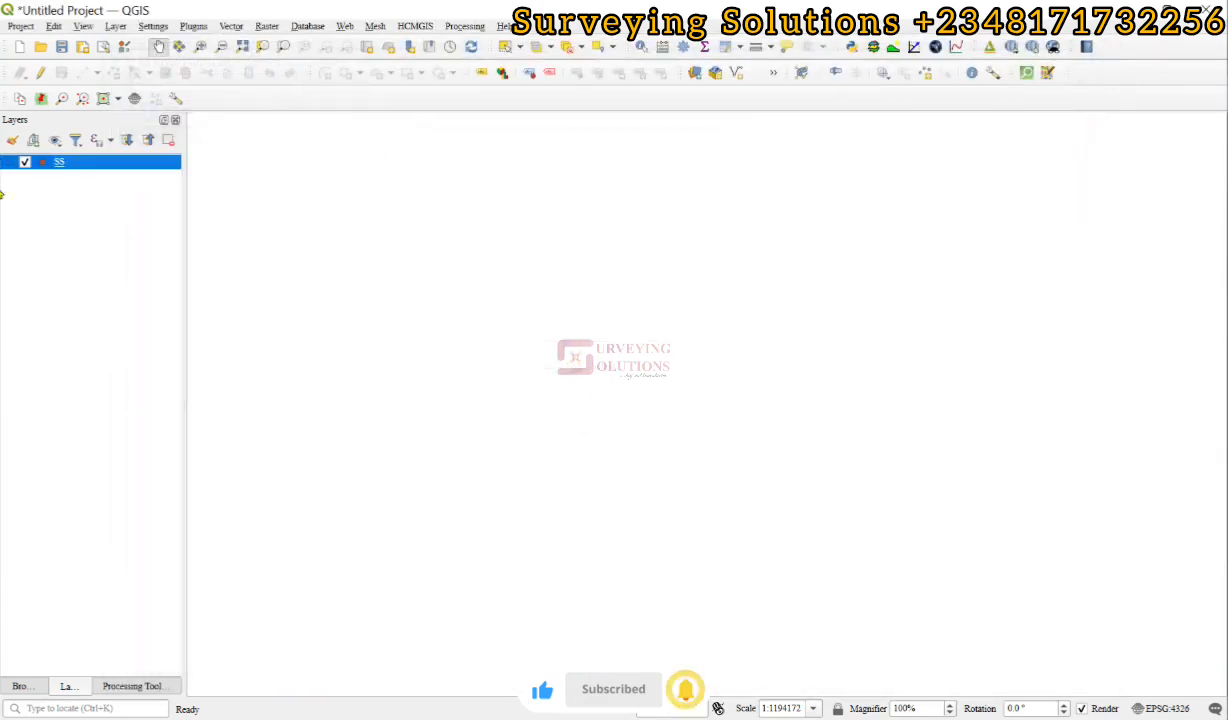
Add the ASALGA raster, the CHANNEL line layer and the PopulationData_NG table to the project.
left_click(116, 26)
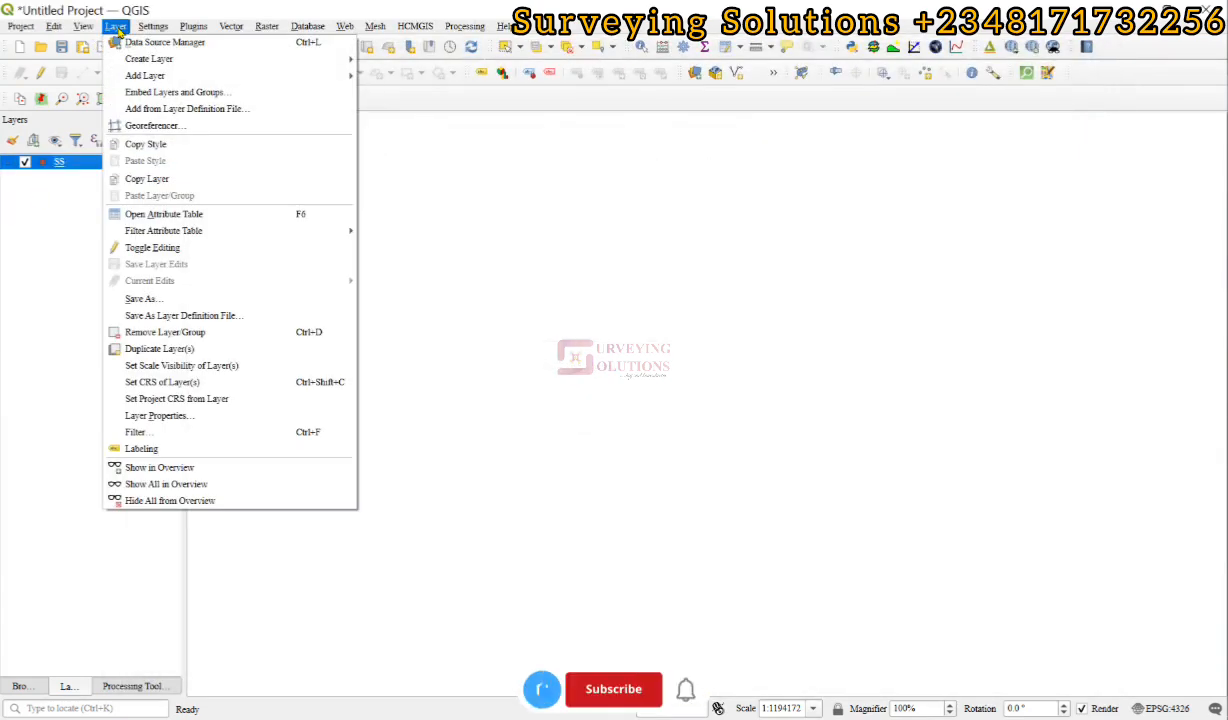
mouse_move(130, 78)
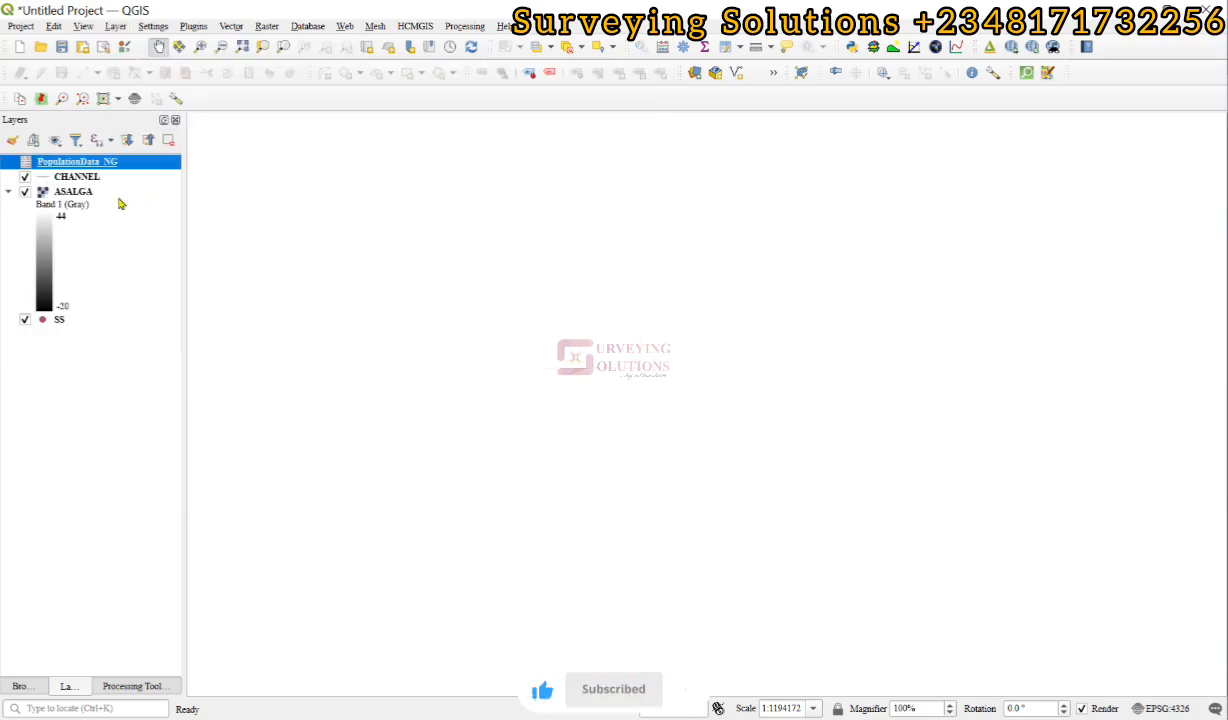
Zoom the map to the extent of the ASALGA raster and of the CHANNEL layer.
left_click(76, 191)
right_click(76, 191)
left_click(86, 204)
right_click(82, 190)
left_click(100, 196)
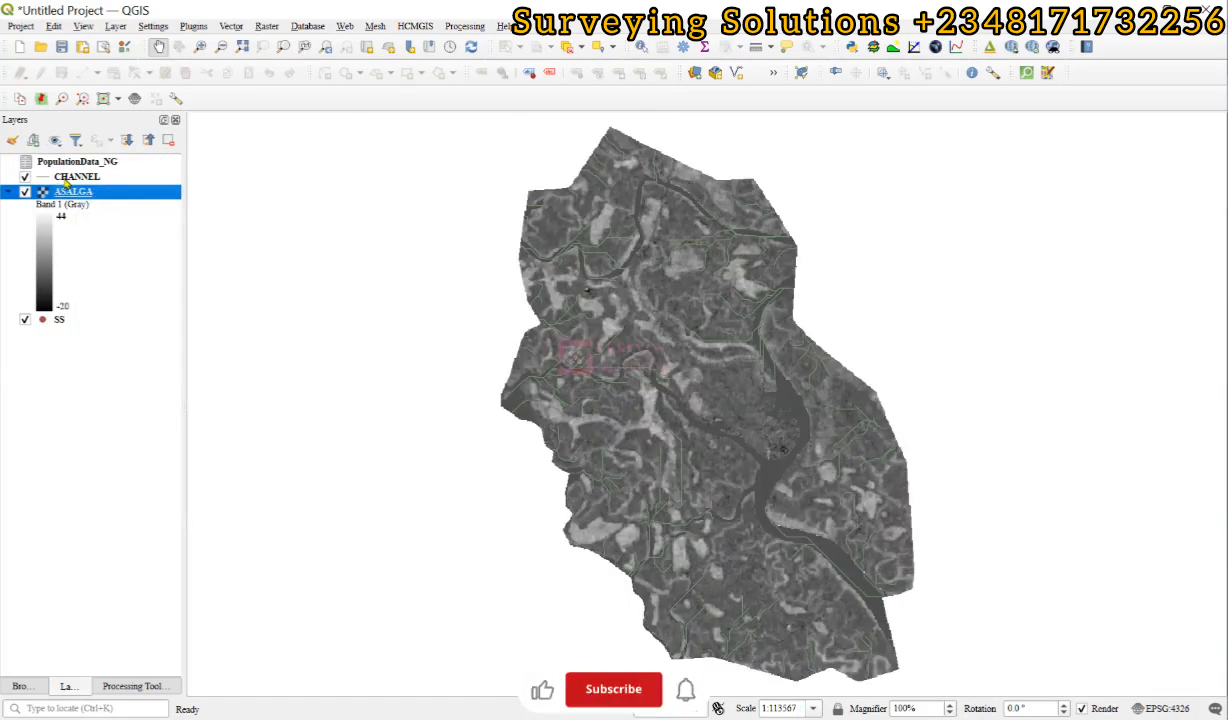
left_click(70, 177)
right_click(66, 177)
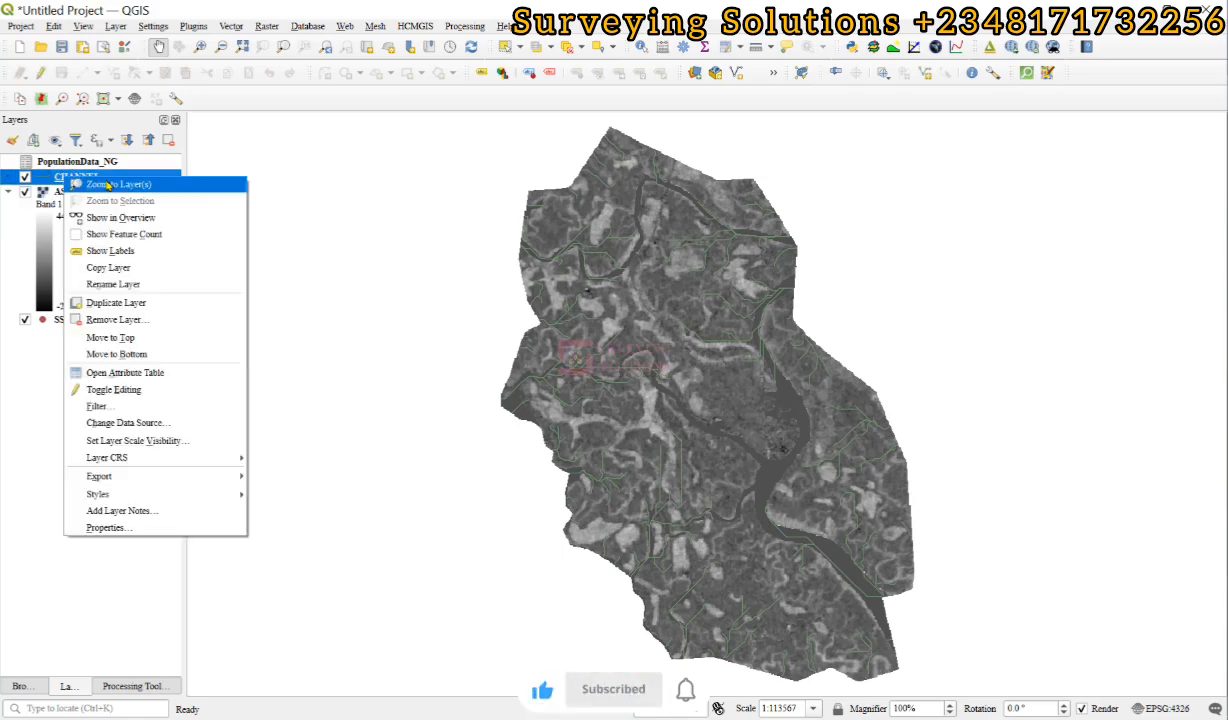
left_click(104, 185)
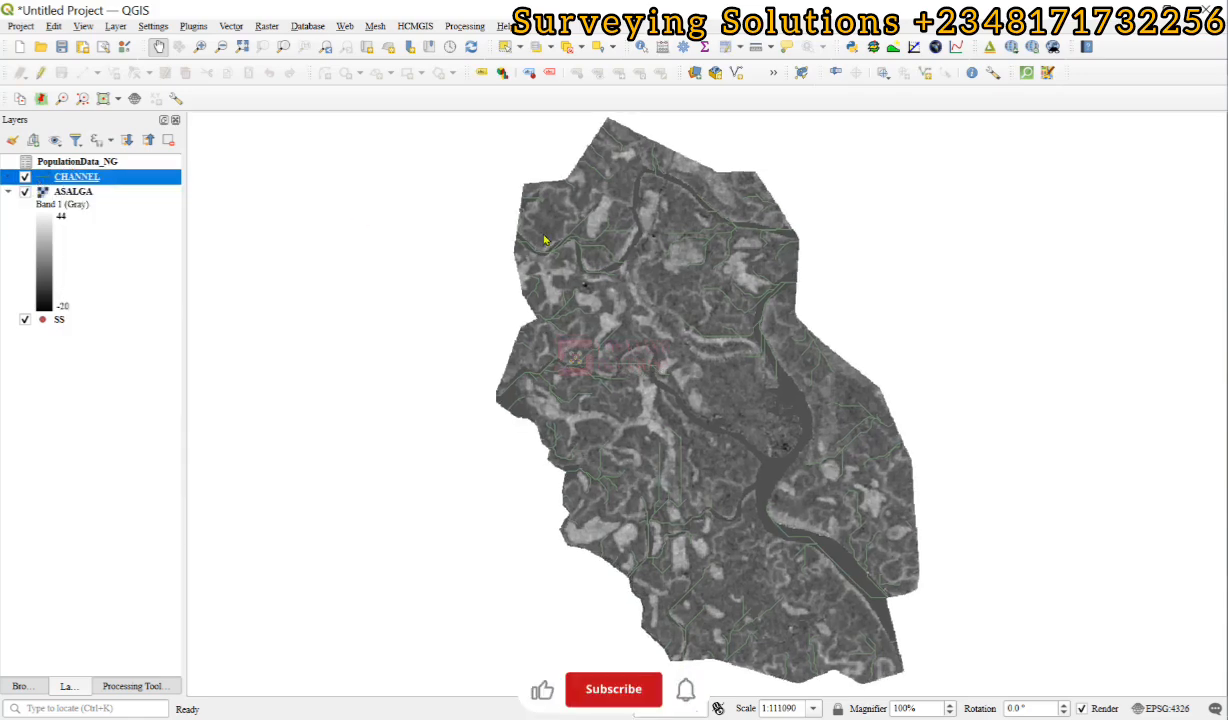
Style the CHANNEL layer with a blue line 0.5 mm wide.
double_click(42, 177)
left_click(135, 160)
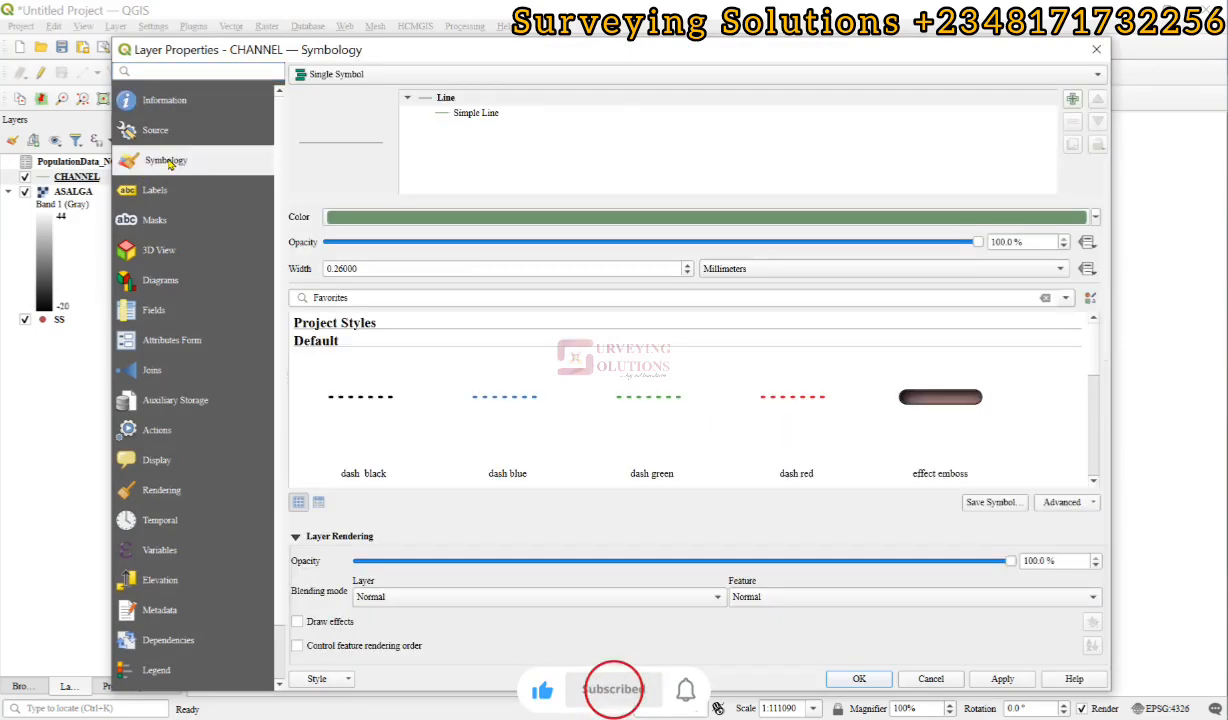
left_click(1095, 217)
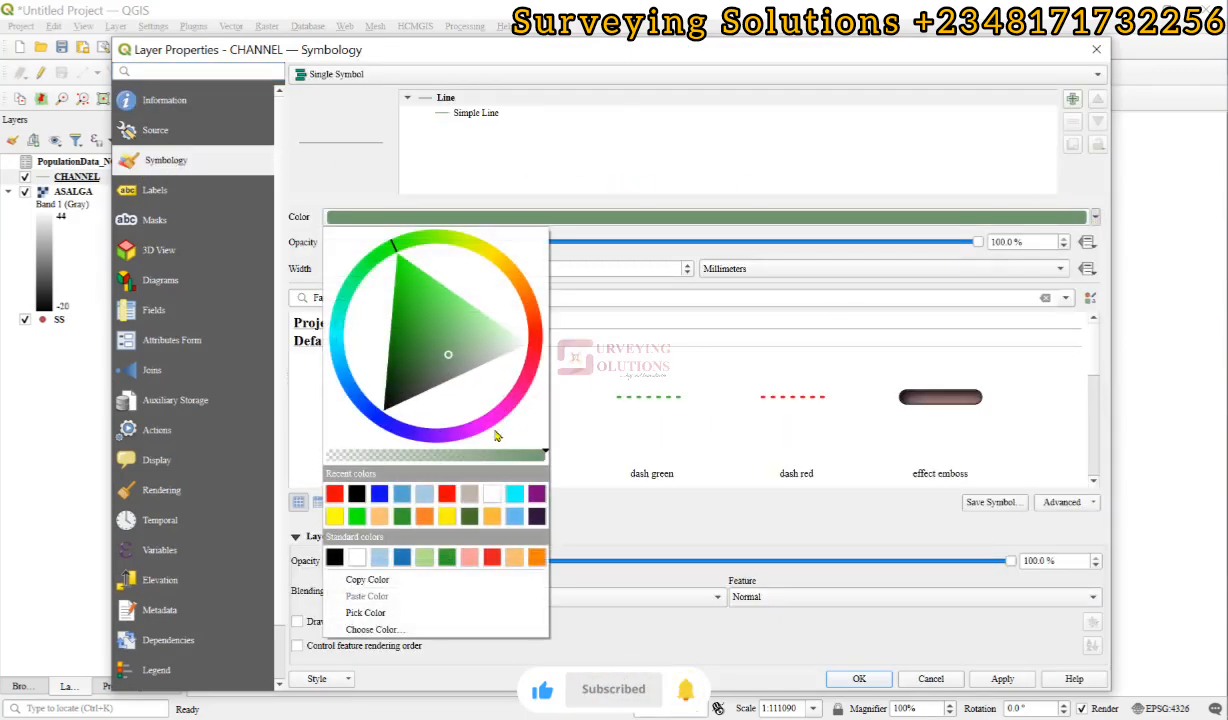
left_click(331, 490)
left_click_drag(372, 270, 267, 277)
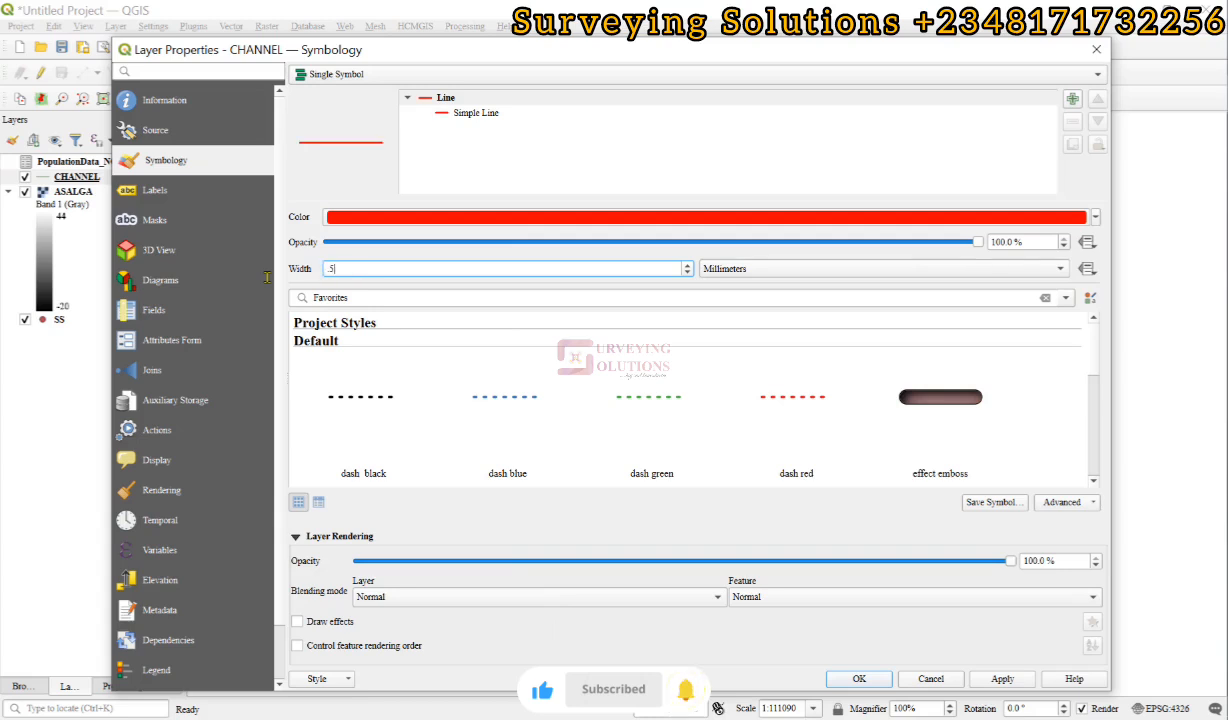
left_click(1095, 217)
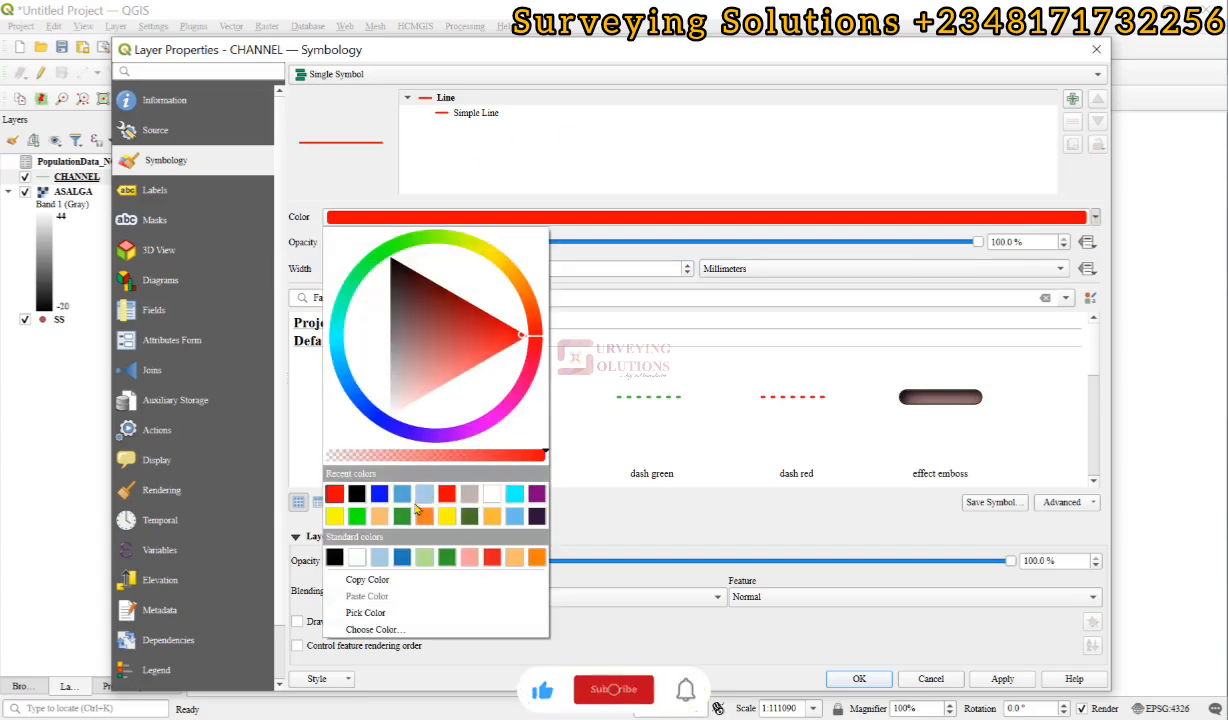
left_click(537, 517)
left_click(859, 678)
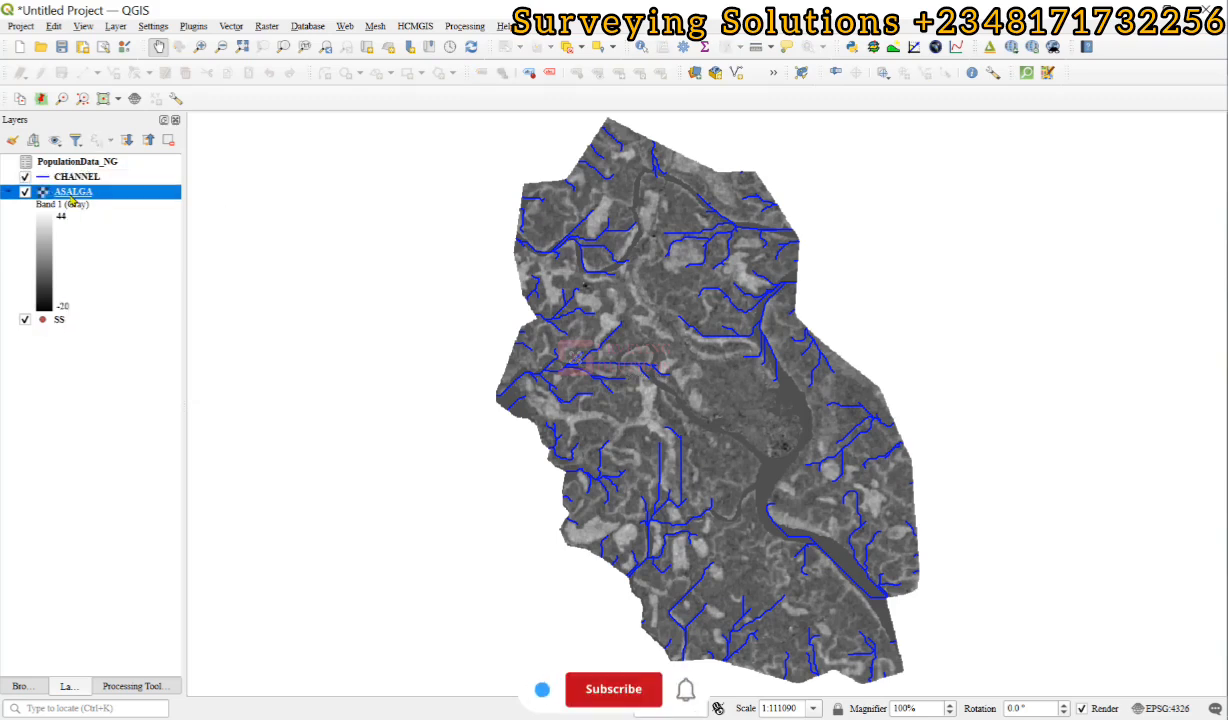
Set up an export of the ASALGA raster in GeoPackage format, targeting the existing SS.gpkg file.
right_click(71, 194)
mouse_move(183, 451)
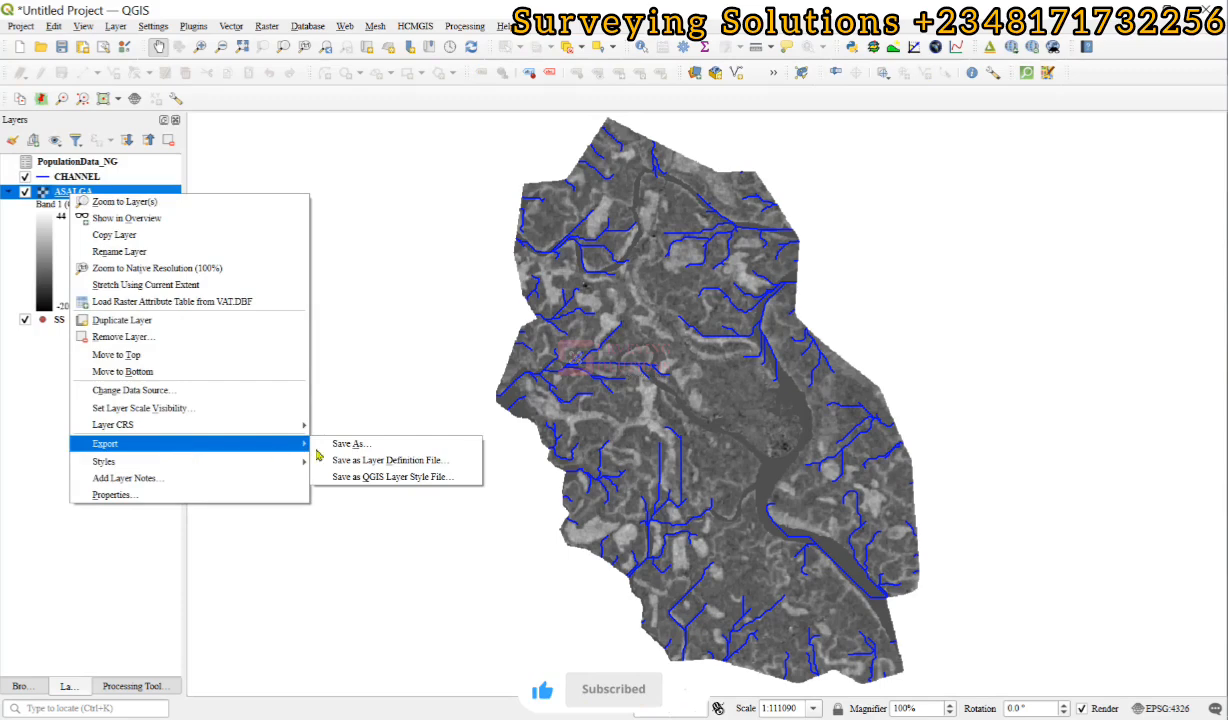
left_click(354, 451)
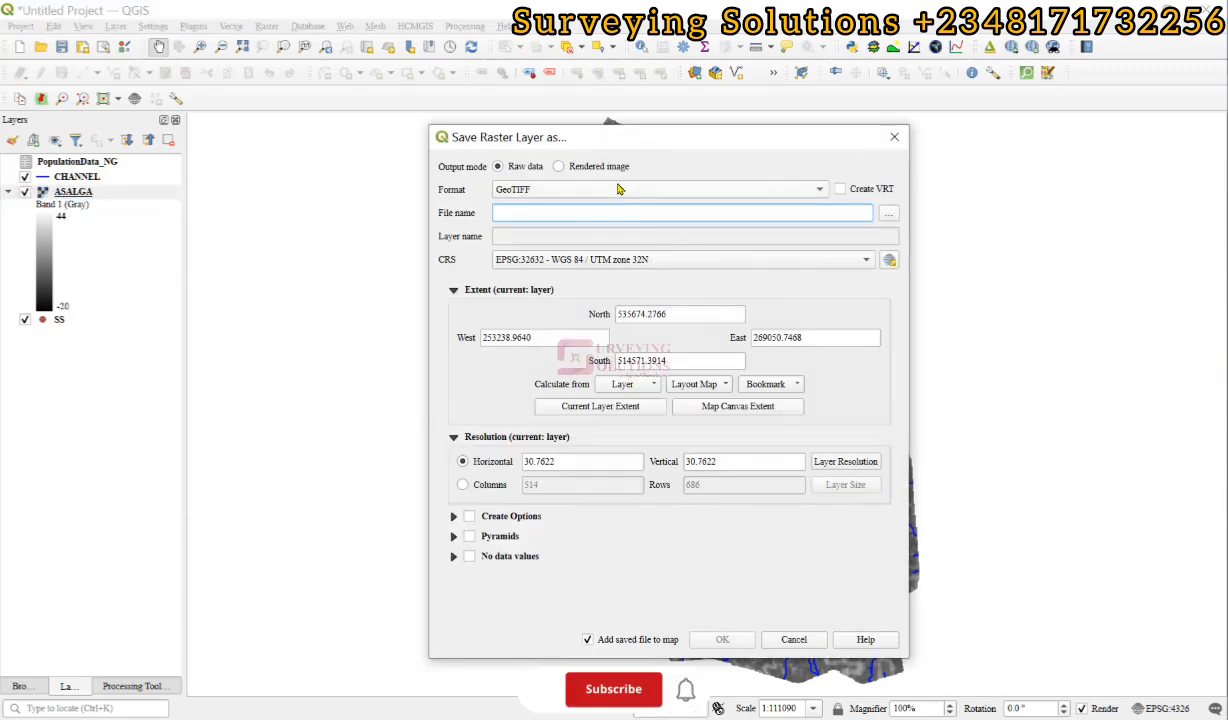
left_click(567, 194)
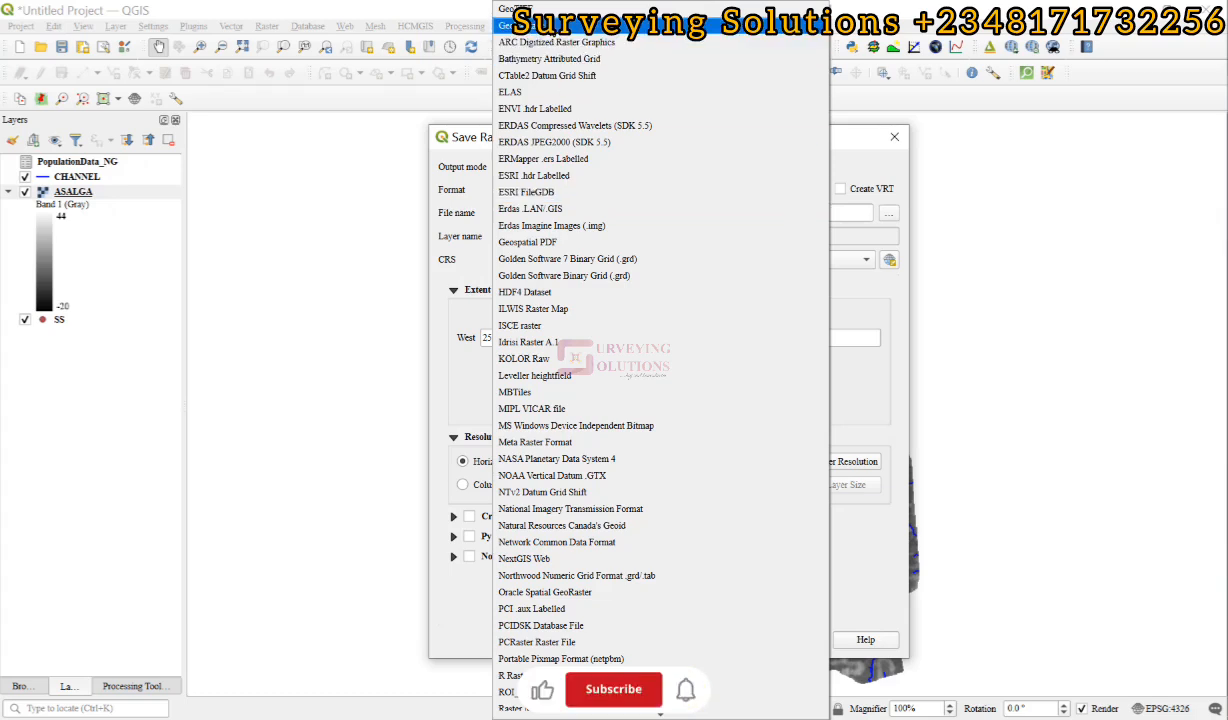
left_click(551, 28)
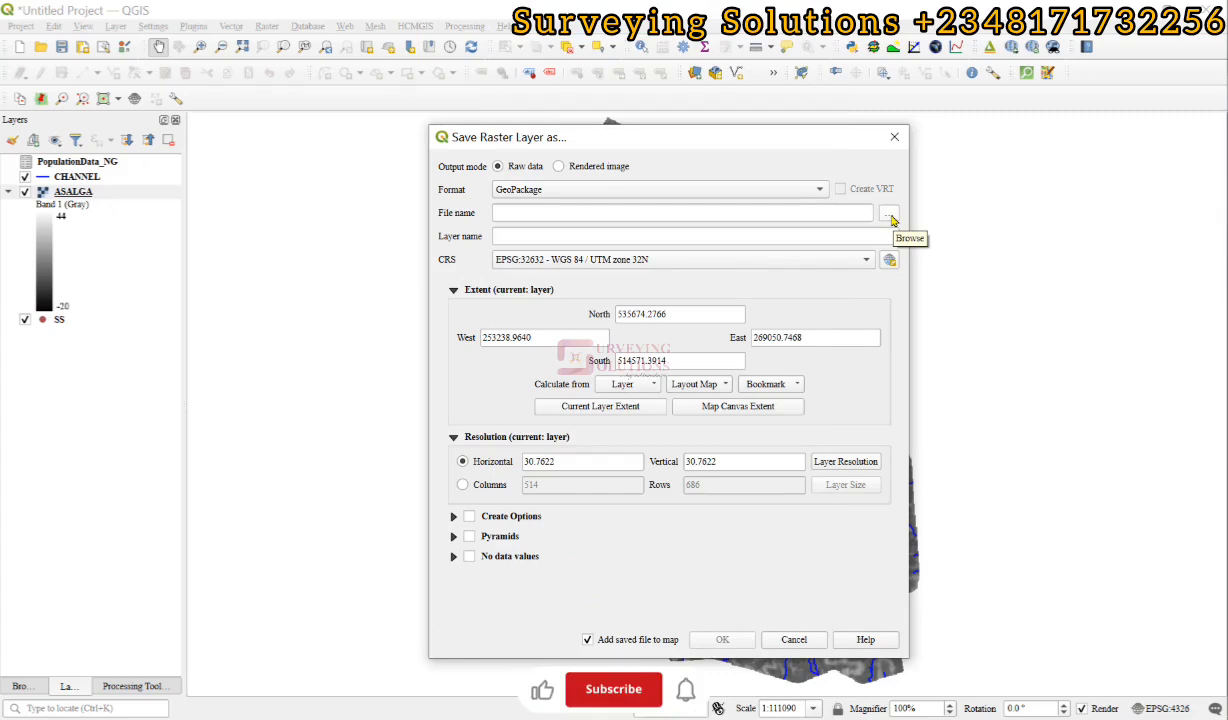
left_click(889, 214)
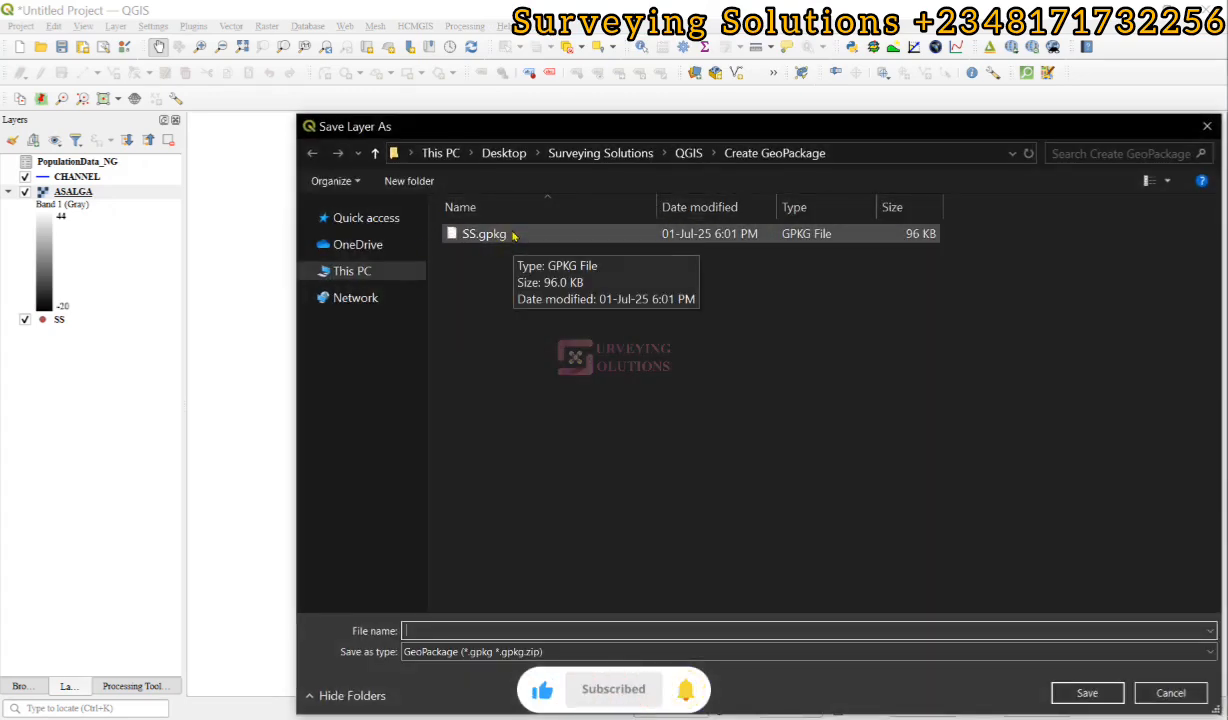
left_click(511, 234)
left_click(1087, 693)
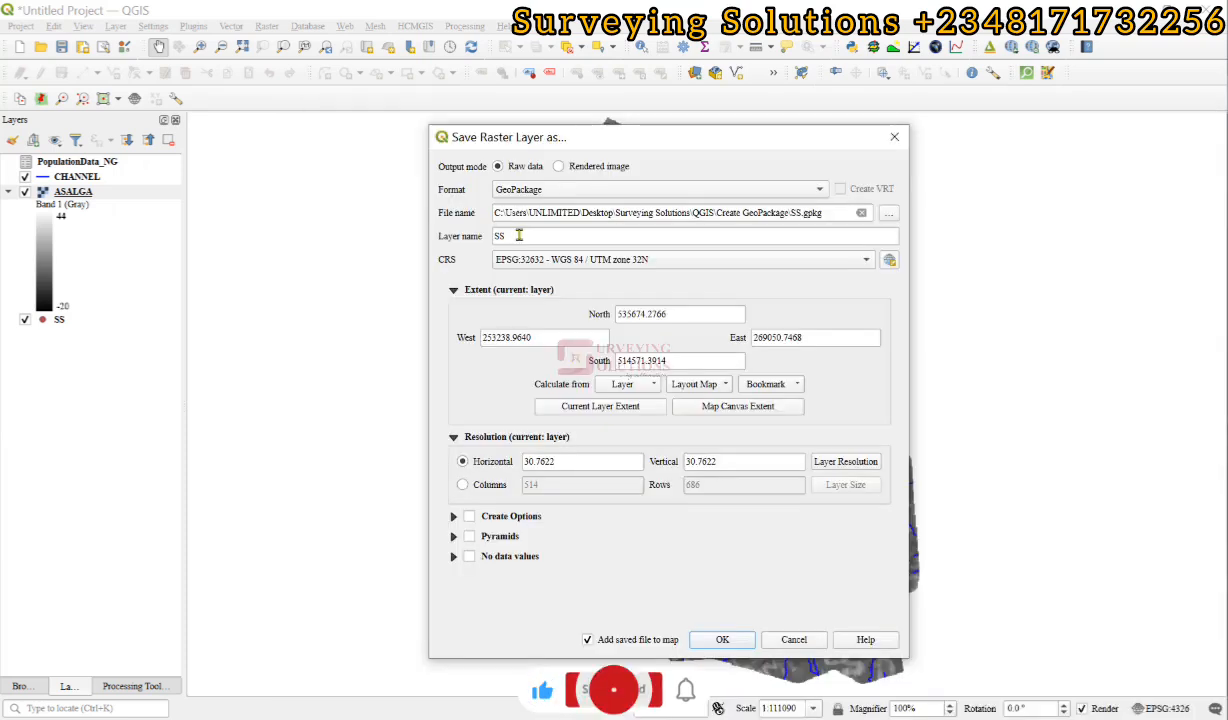
Name the exported raster layer ASALGA, run the export, and collapse the legends of both ASALGA layers.
left_click_drag(519, 235, 456, 234)
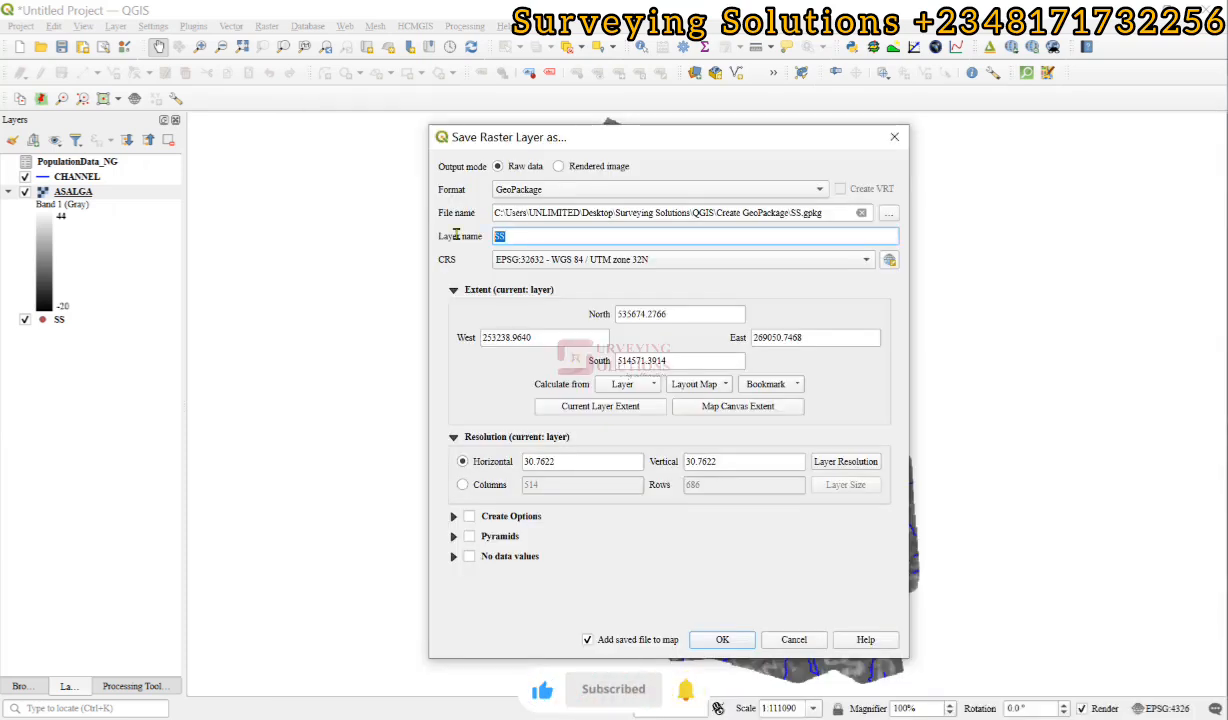
type("ASALGA")
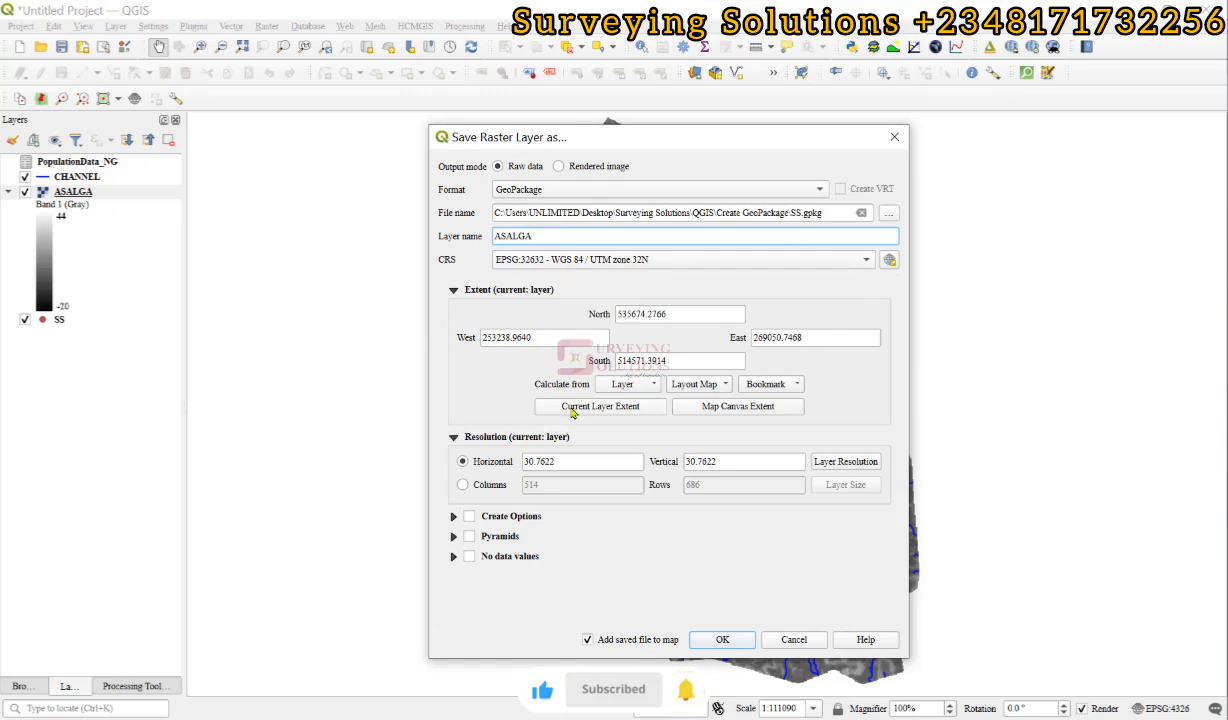
left_click(716, 645)
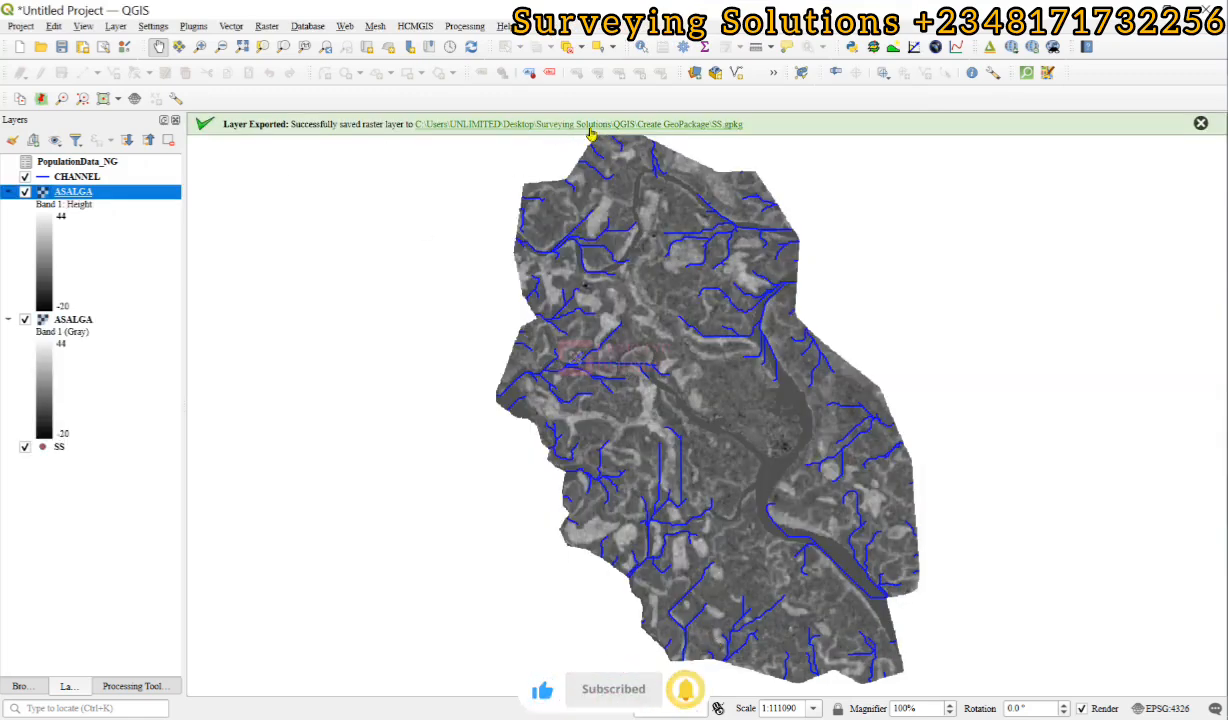
left_click(8, 191)
left_click(9, 206)
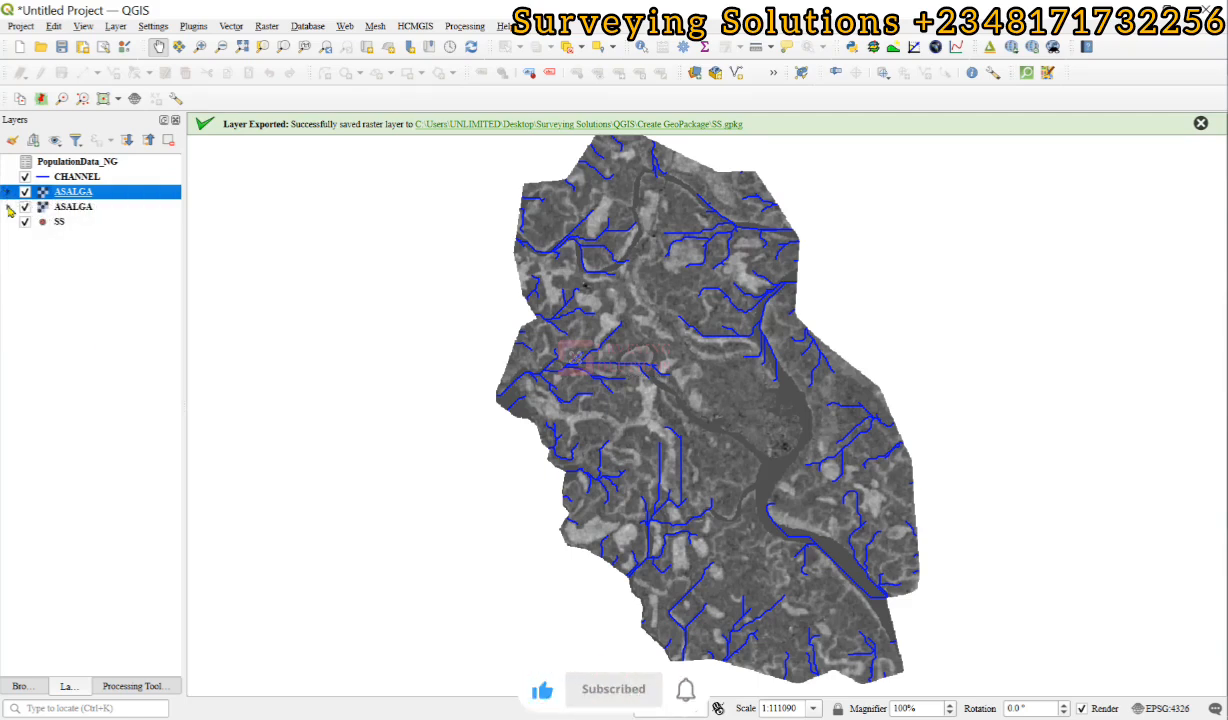
Export the CHANNEL layer into the existing SS.gpkg GeoPackage under the layer name channel_GPKG.
left_click(64, 177)
right_click(63, 175)
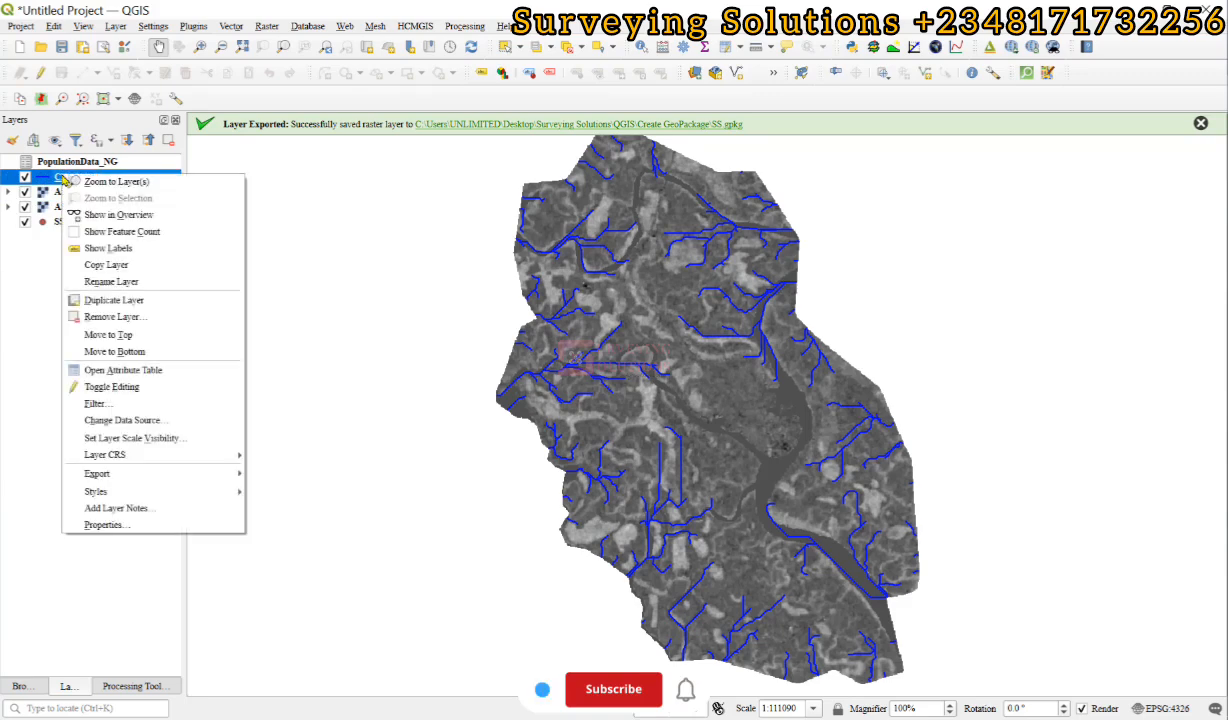
mouse_move(178, 478)
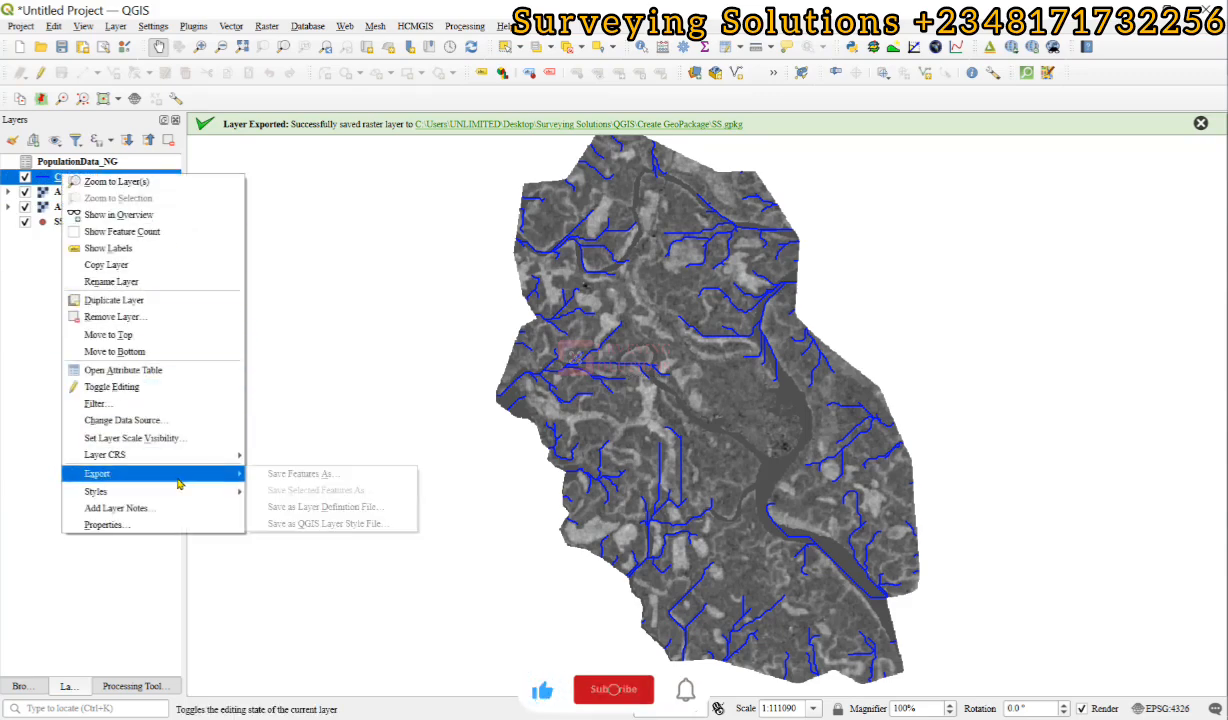
left_click(329, 474)
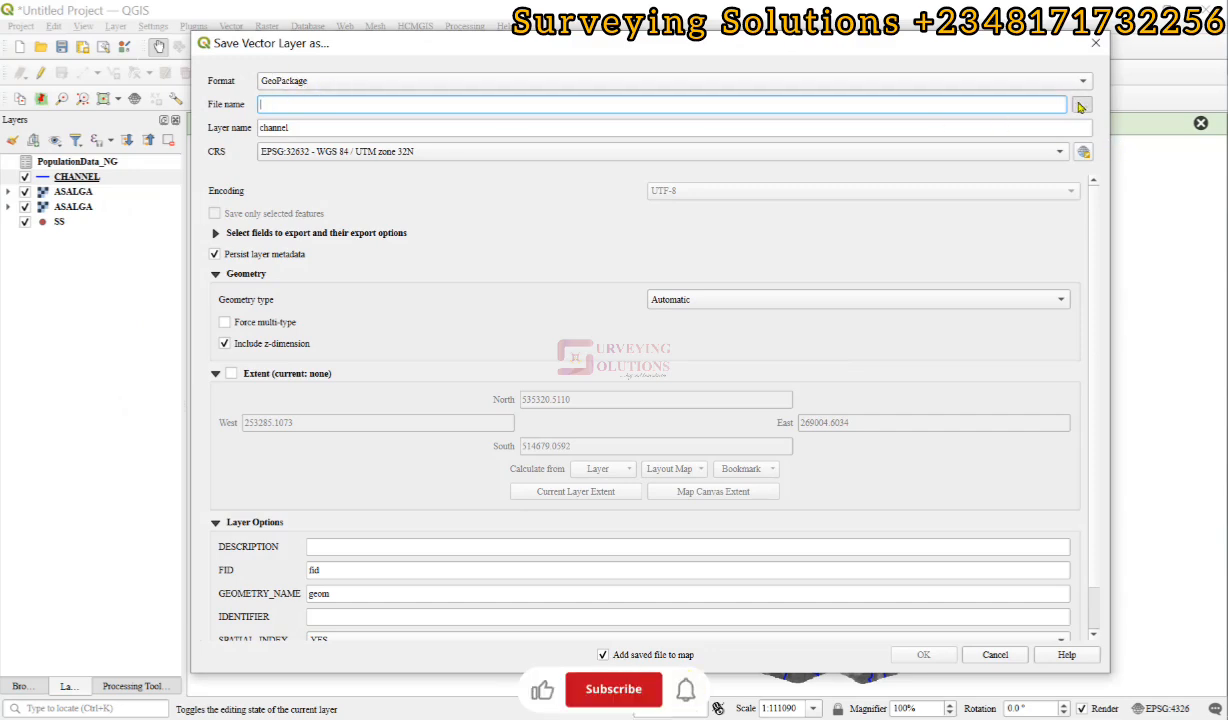
left_click(1079, 103)
left_click(420, 176)
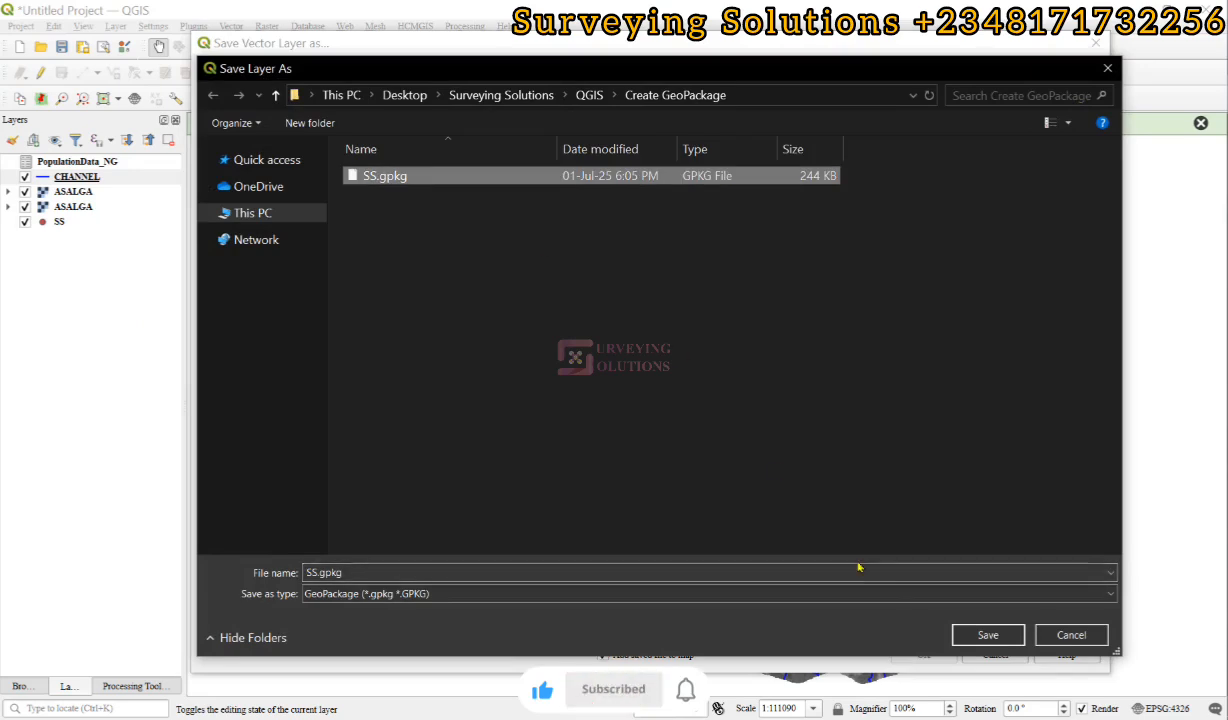
left_click(987, 635)
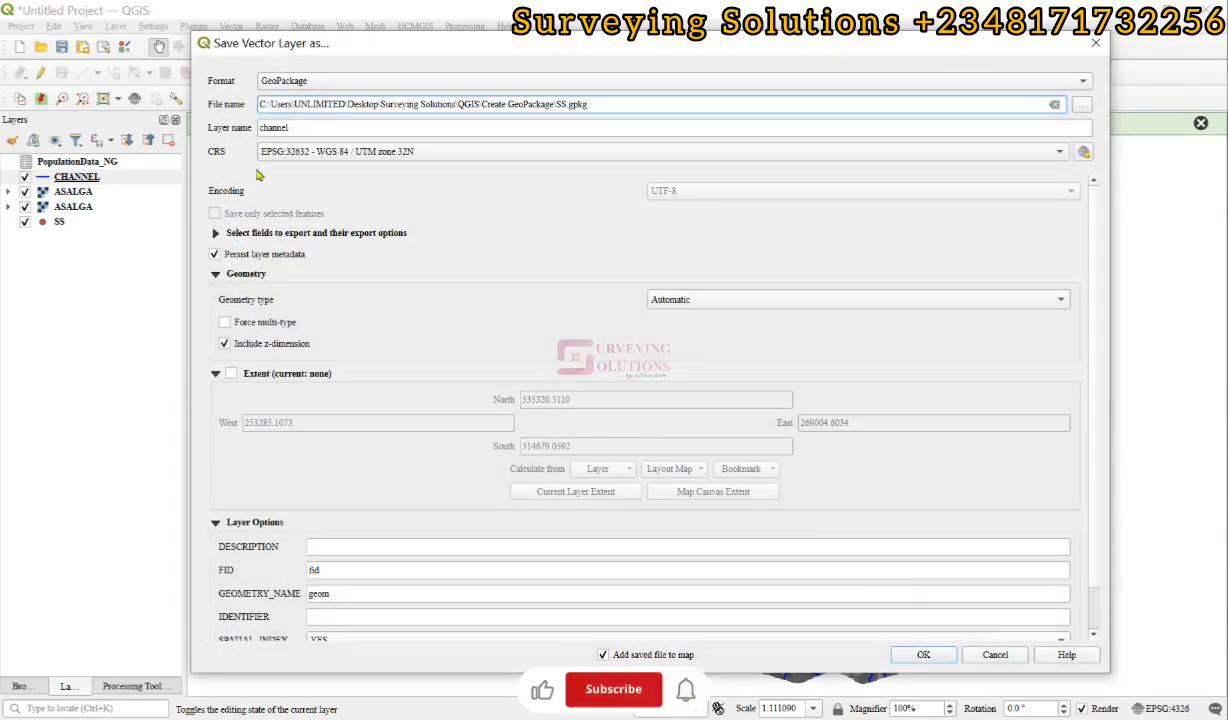
left_click(302, 127)
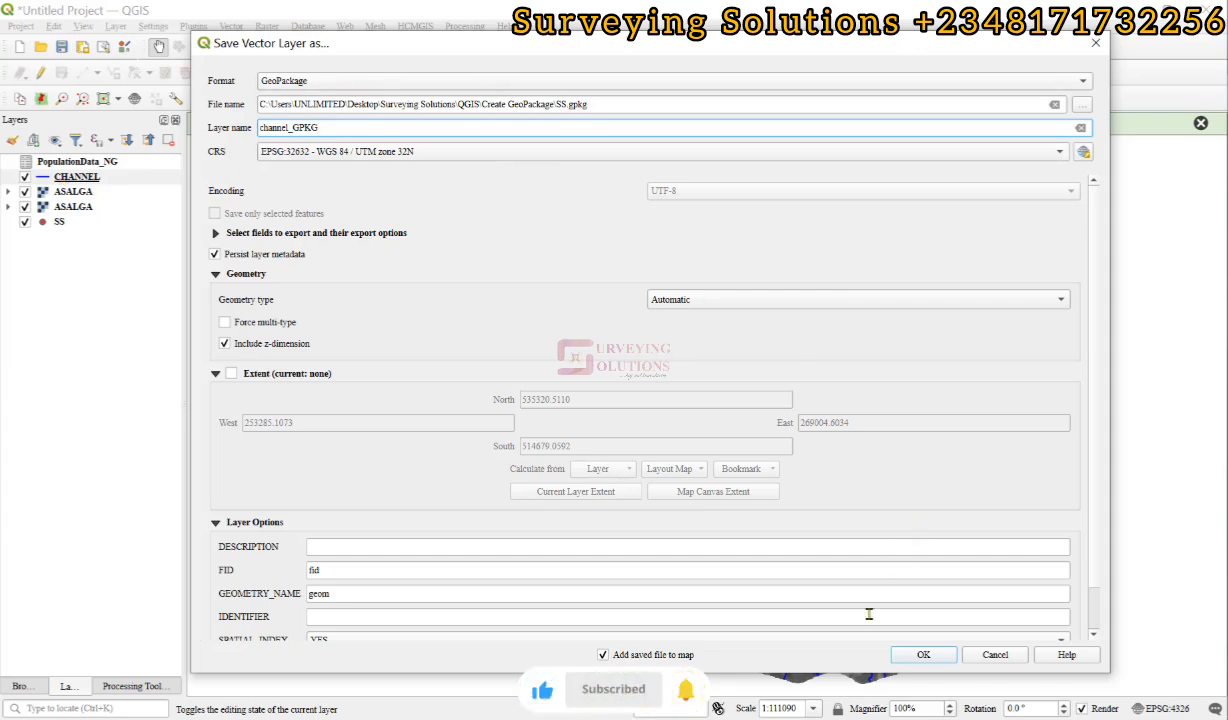
left_click(912, 655)
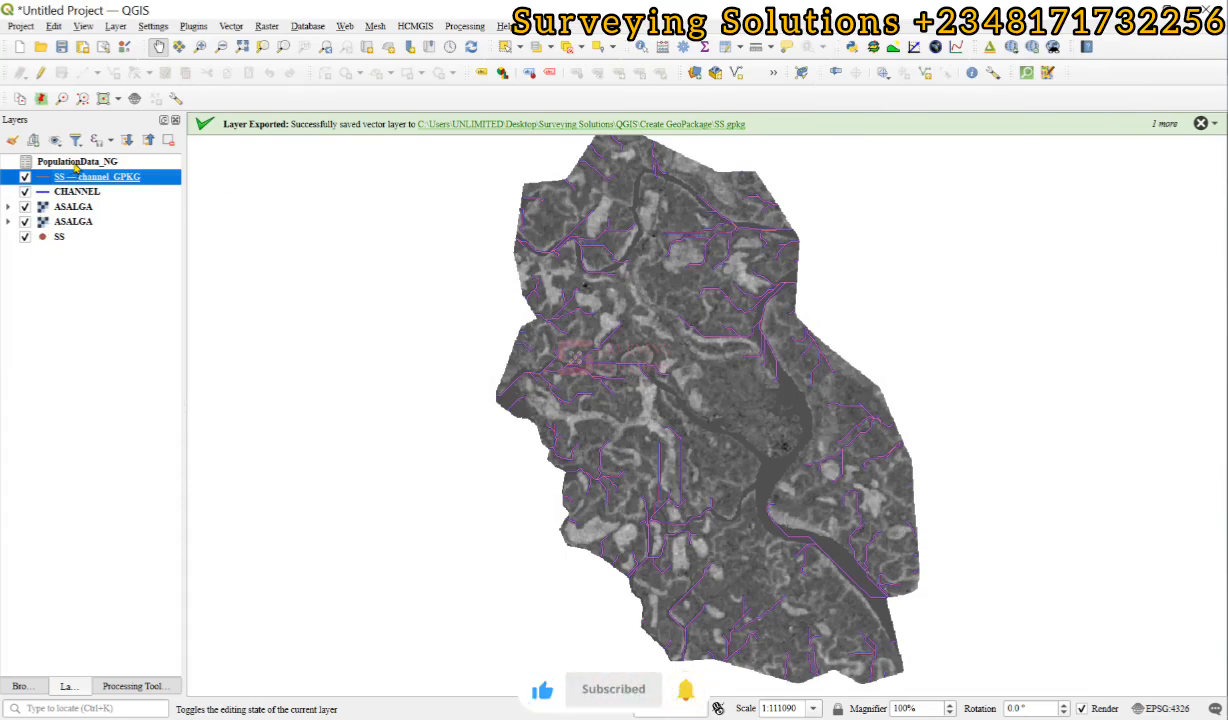
Export the PopulationData_NG table into the existing SS.gpkg GeoPackage, keeping the layer name populationdata_ng.
left_click(72, 162)
right_click(73, 162)
mouse_move(115, 341)
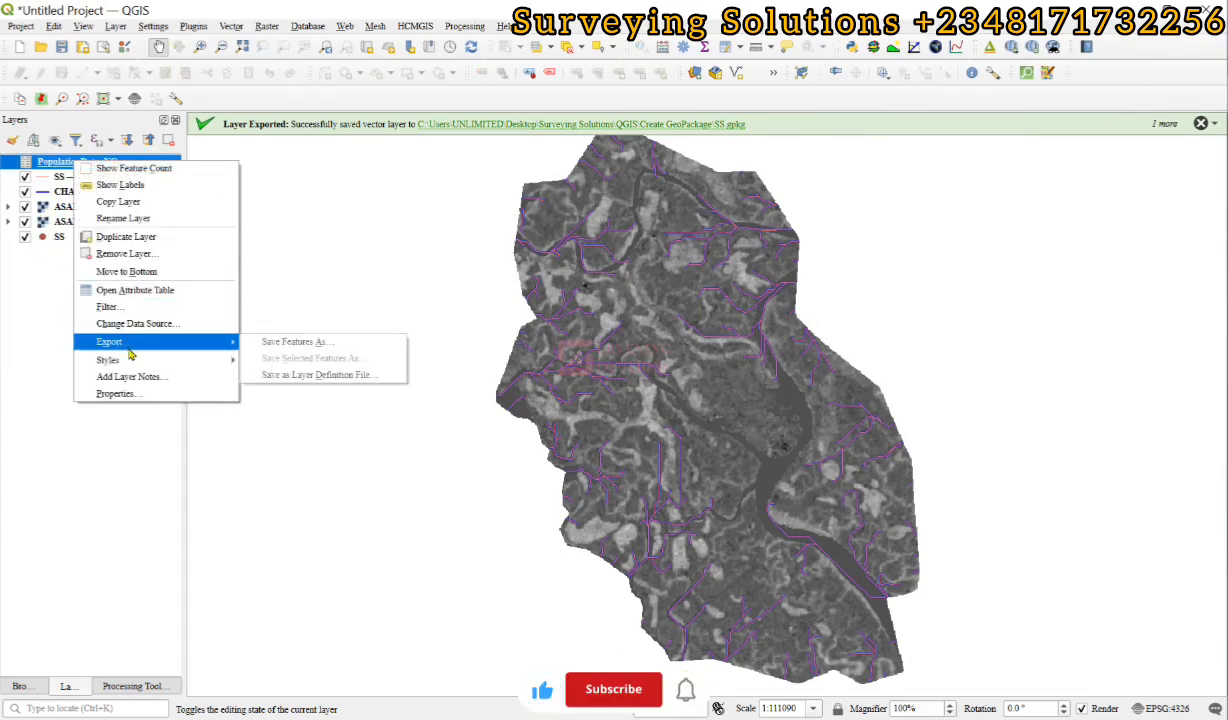
left_click(295, 341)
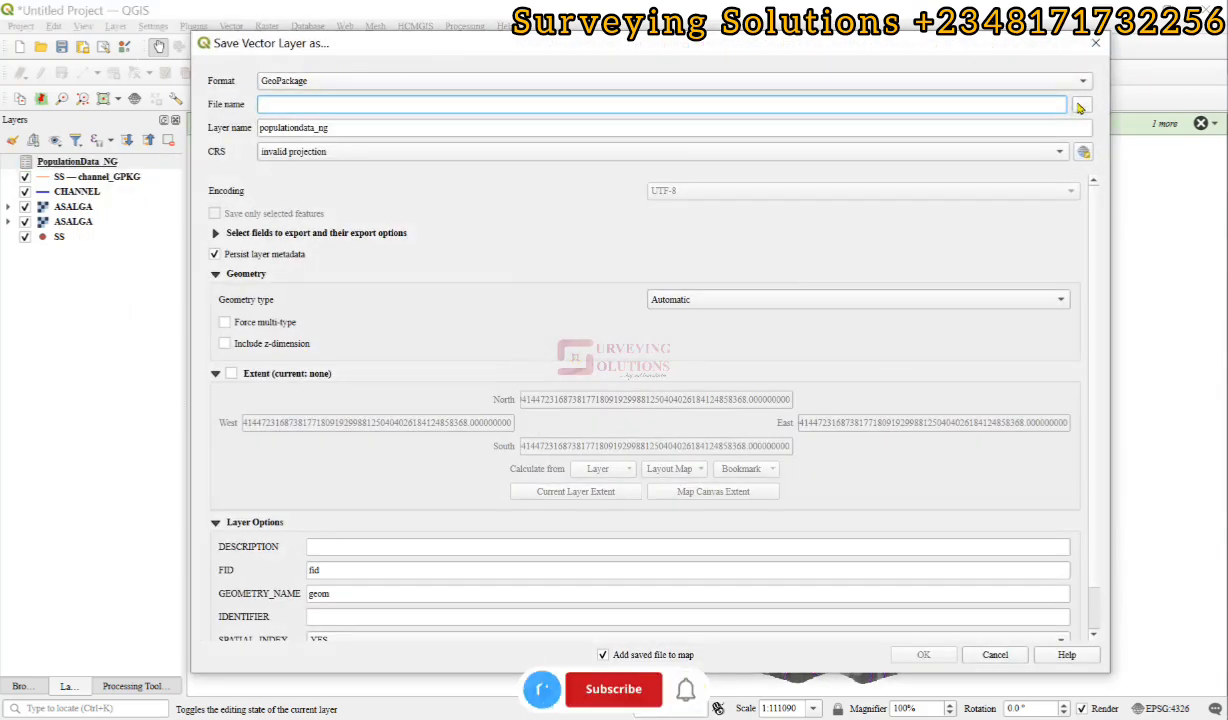
left_click(1080, 106)
left_click(385, 180)
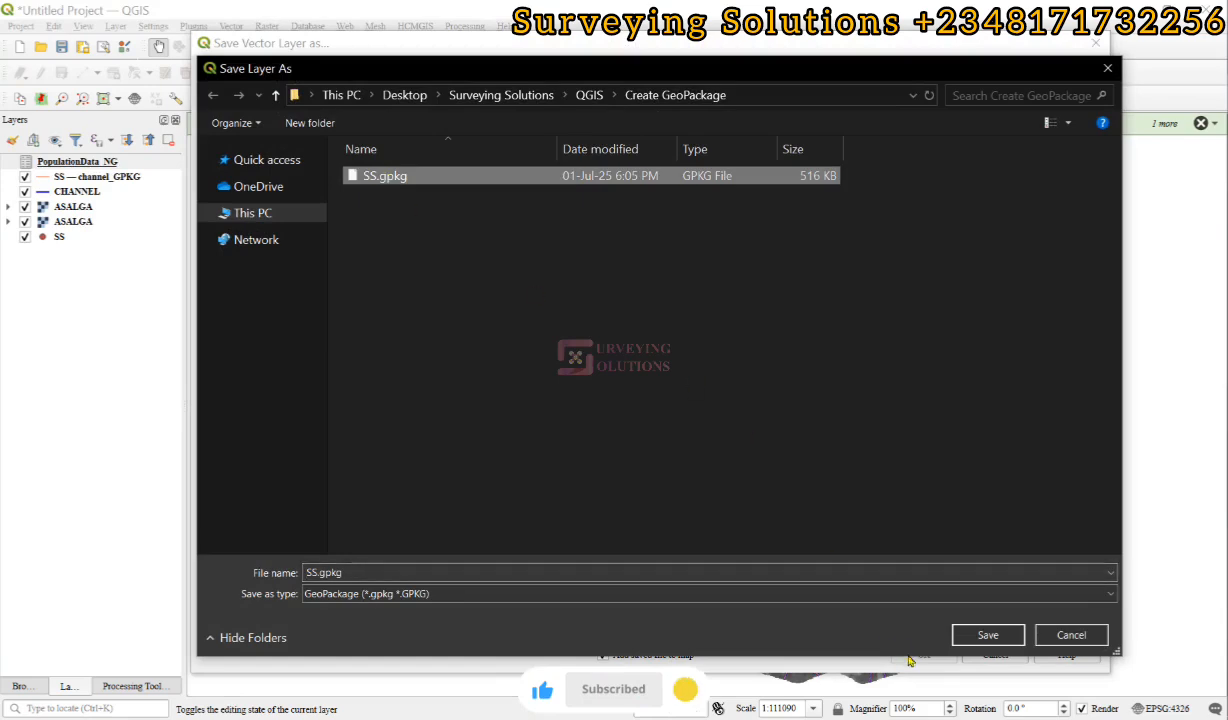
left_click(987, 636)
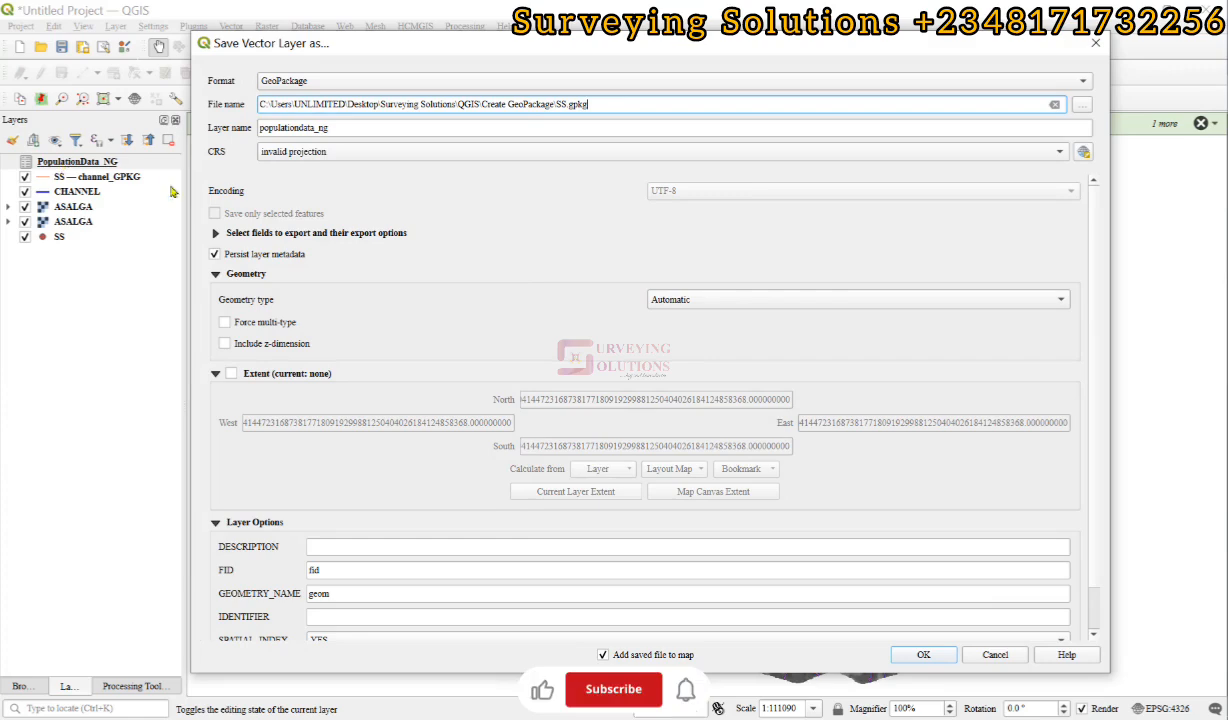
left_click(922, 656)
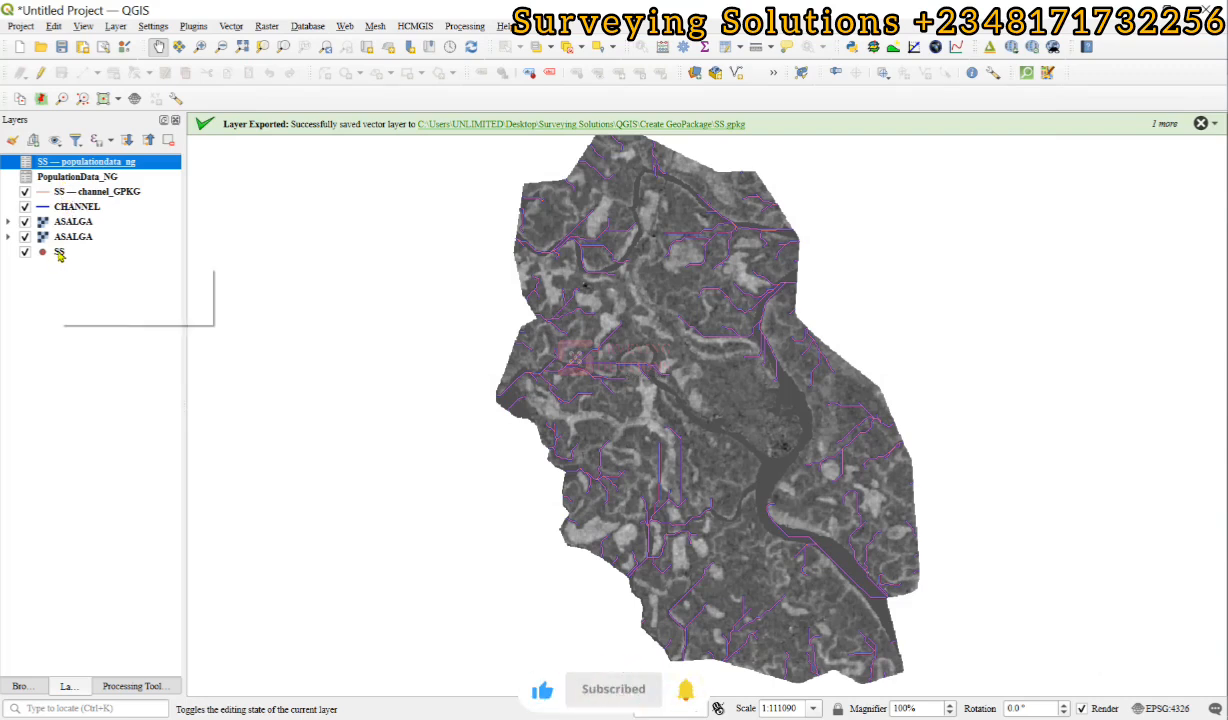
Bring up the Browser panel with its data sources and turn off its display.
left_click(18, 687)
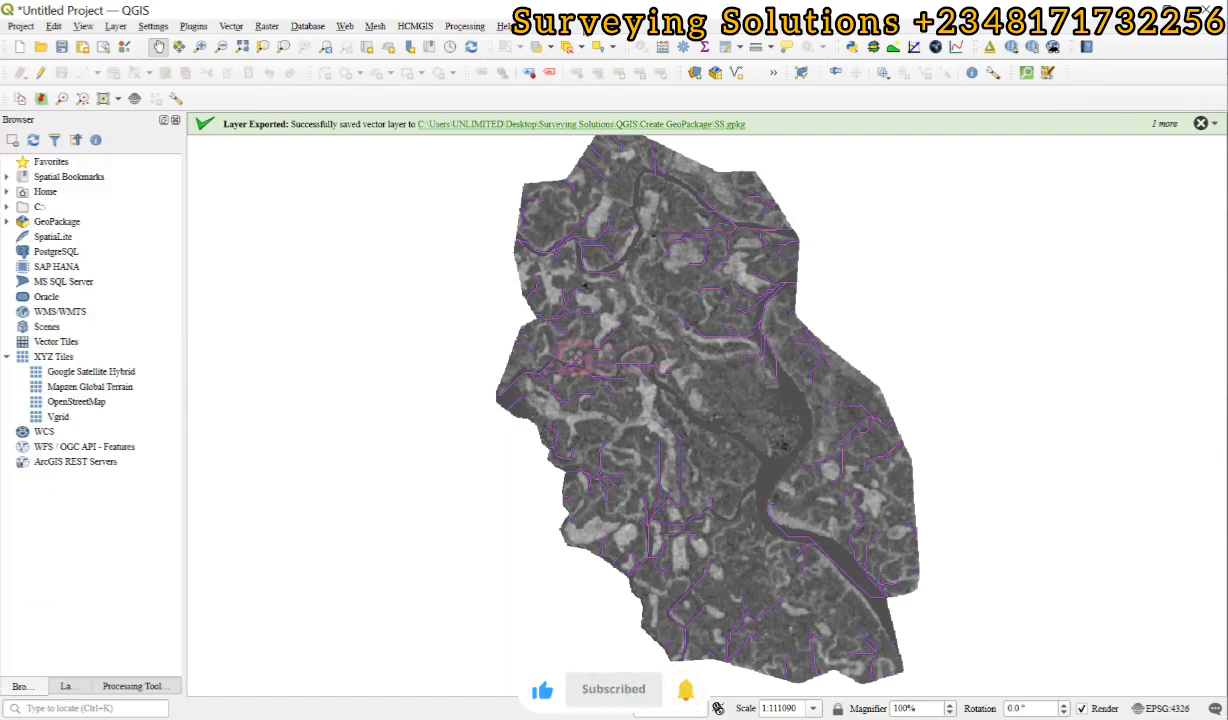
right_click(601, 26)
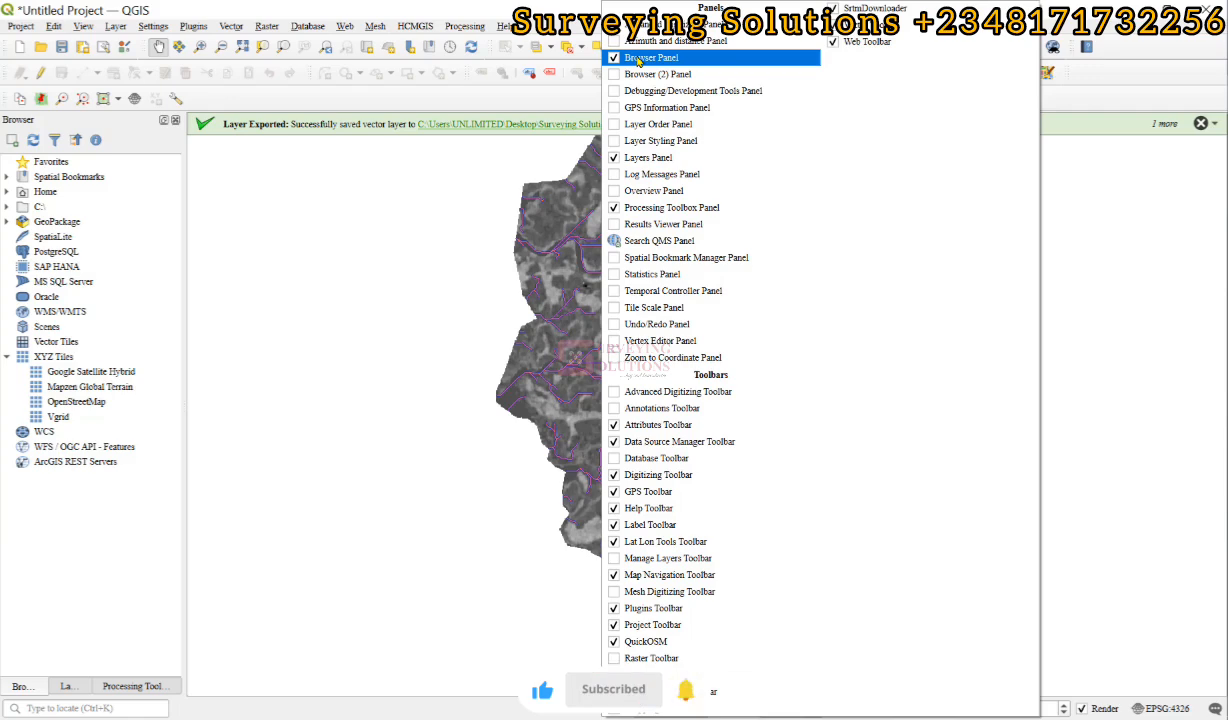
left_click(650, 58)
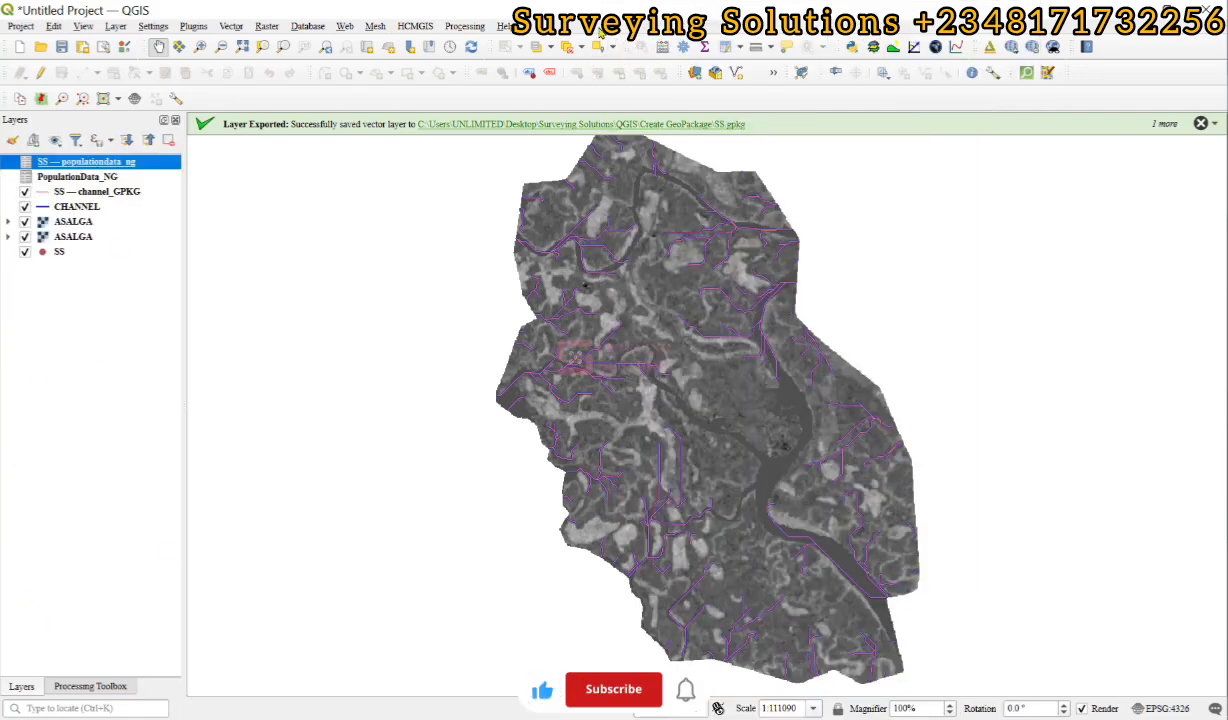
Turn the Browser panel's display back on and switch to it to show the data sources.
right_click(600, 27)
left_click(634, 74)
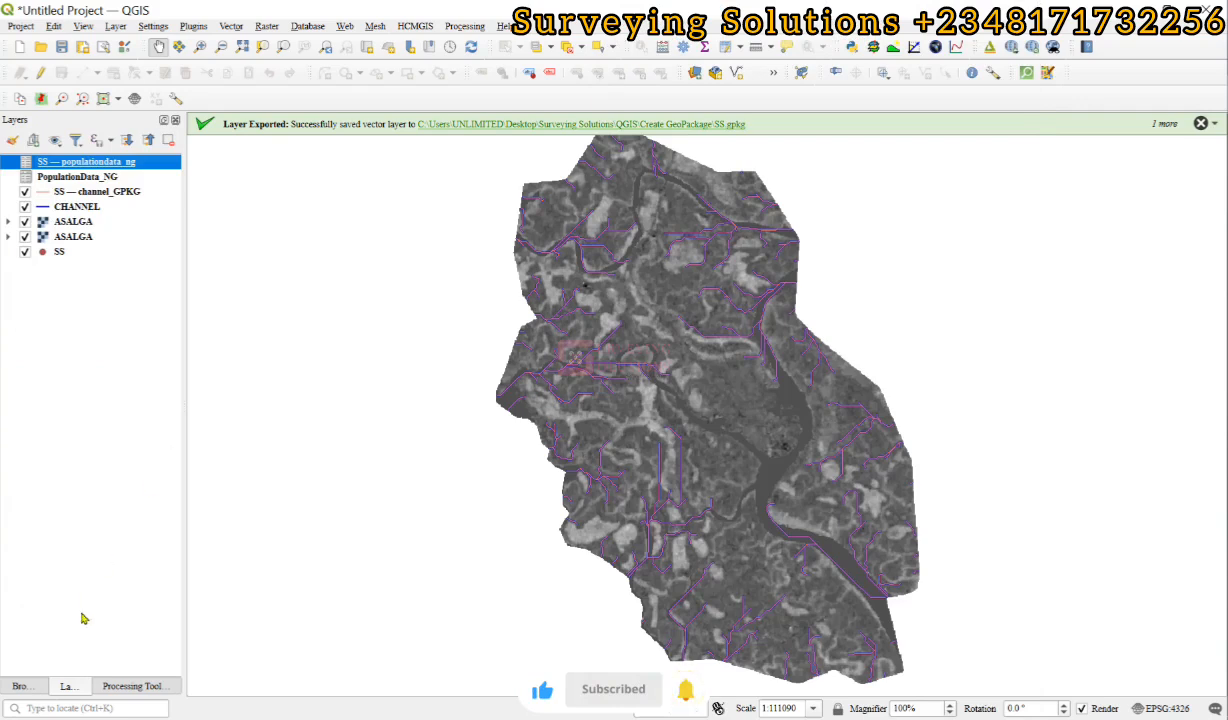
left_click(21, 686)
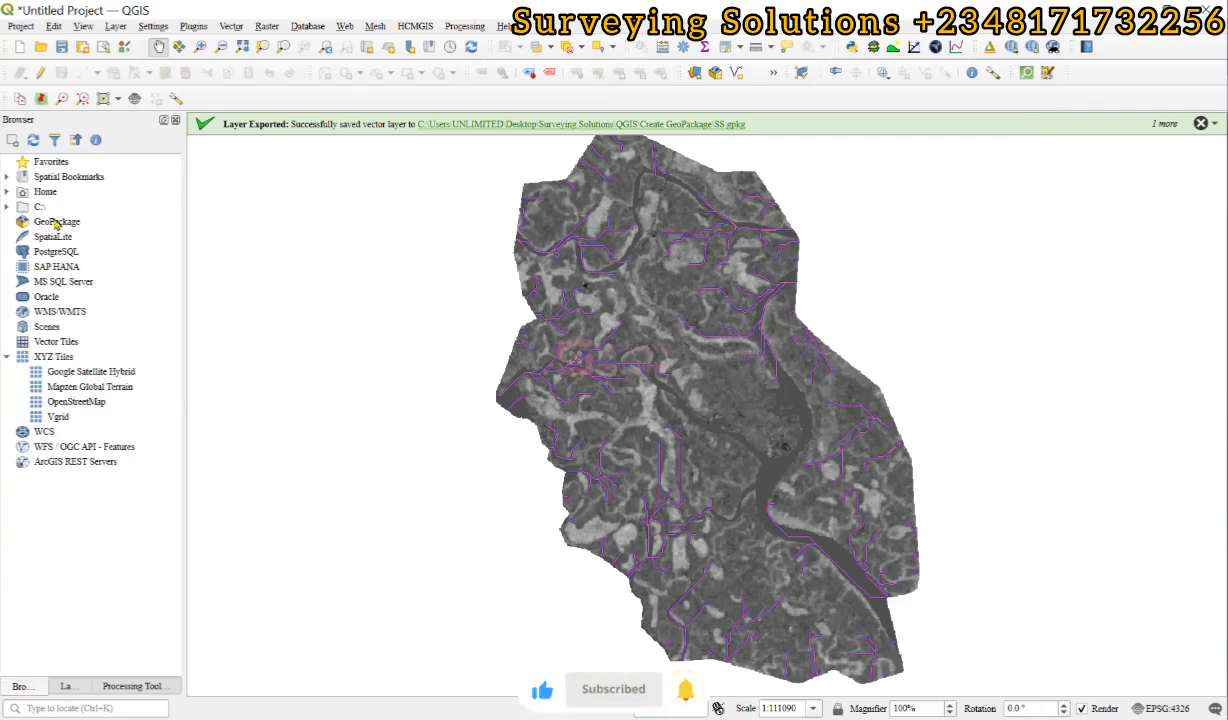
Create a GeoPackage connection to SS.gpkg in the Create GeoPackage folder and expand it to list its layers, selecting ASALGA.
left_click(55, 220)
right_click(56, 222)
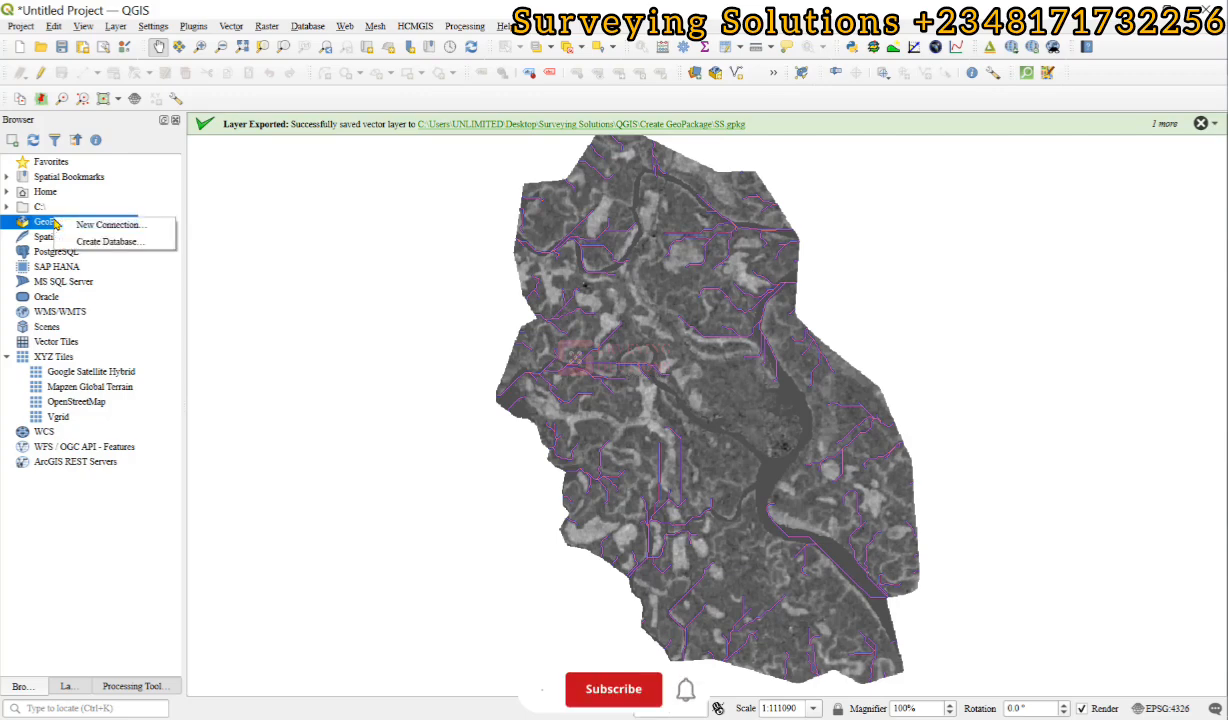
left_click(135, 234)
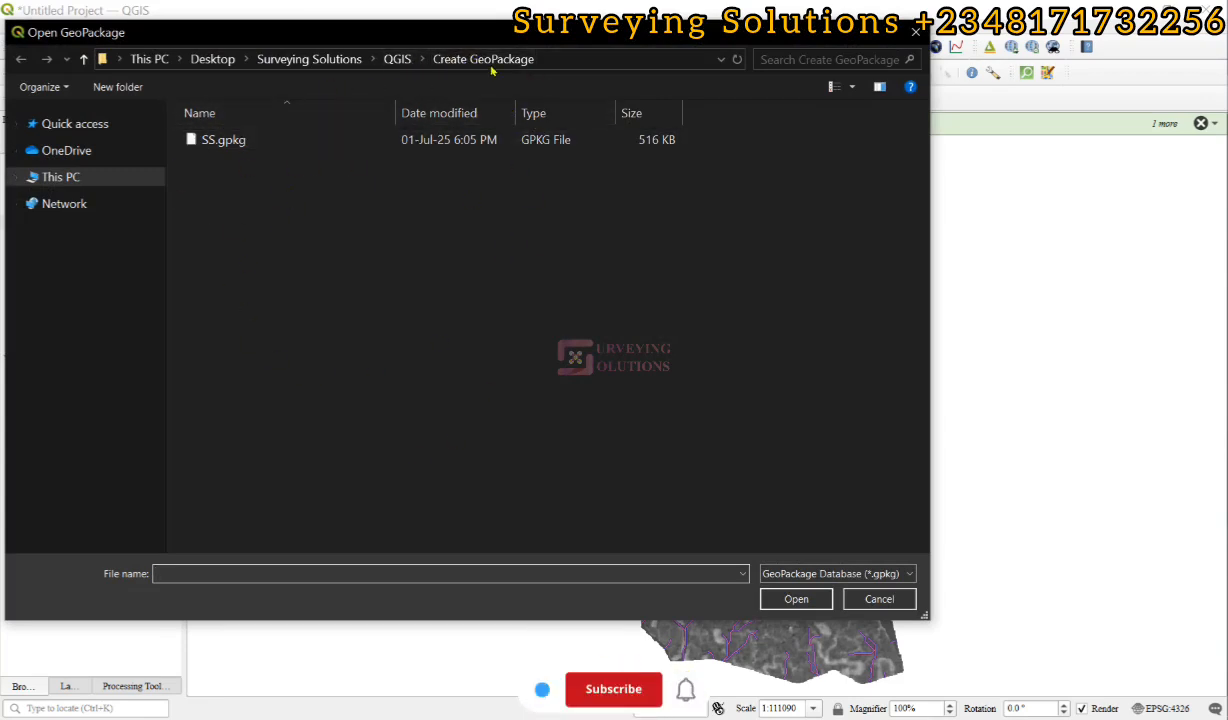
left_click(260, 141)
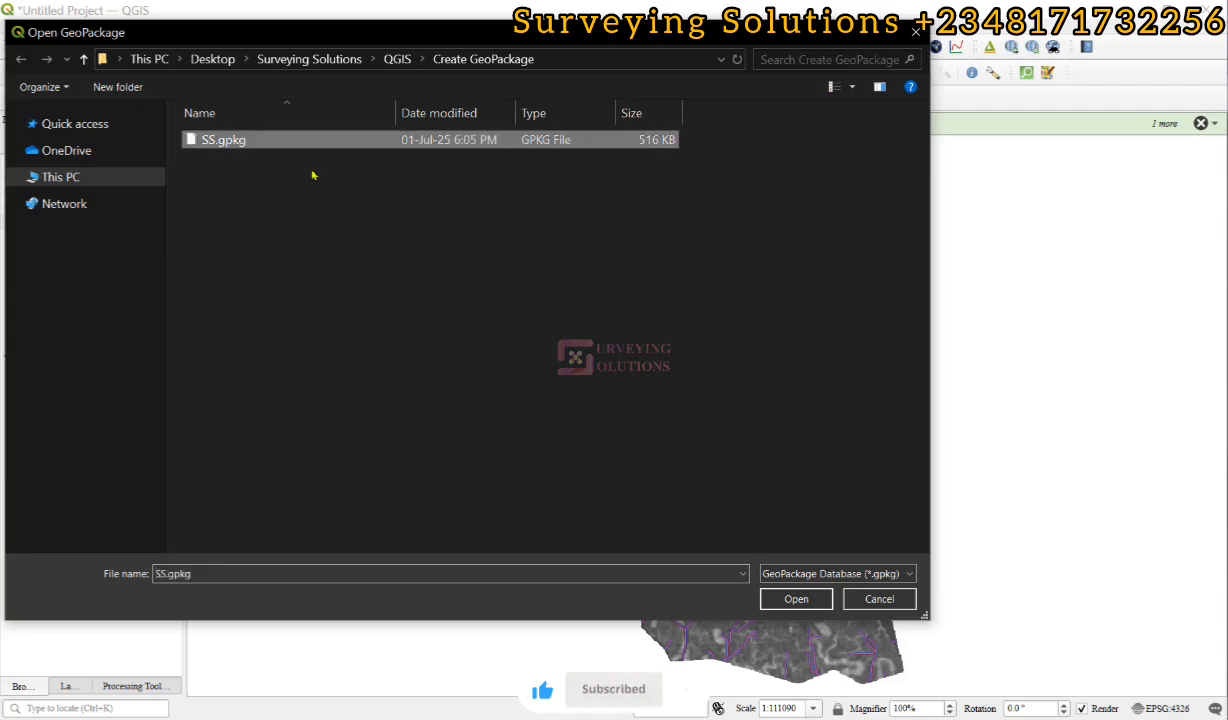
left_click(796, 598)
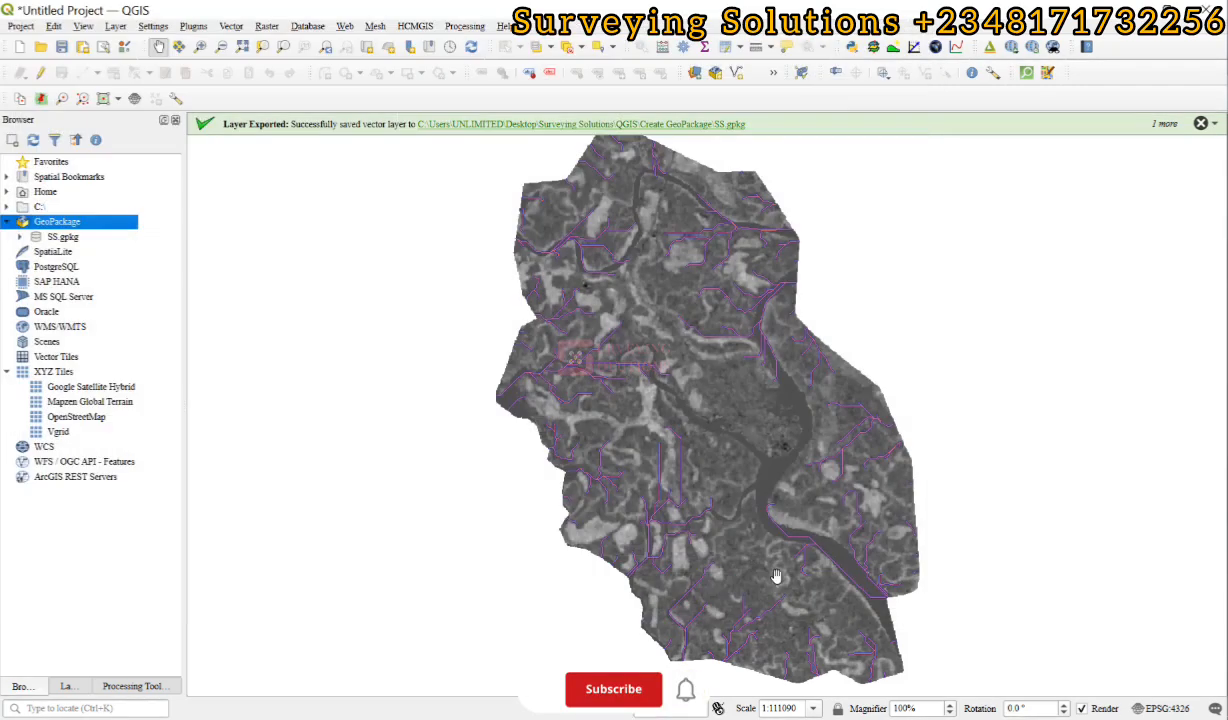
left_click(21, 238)
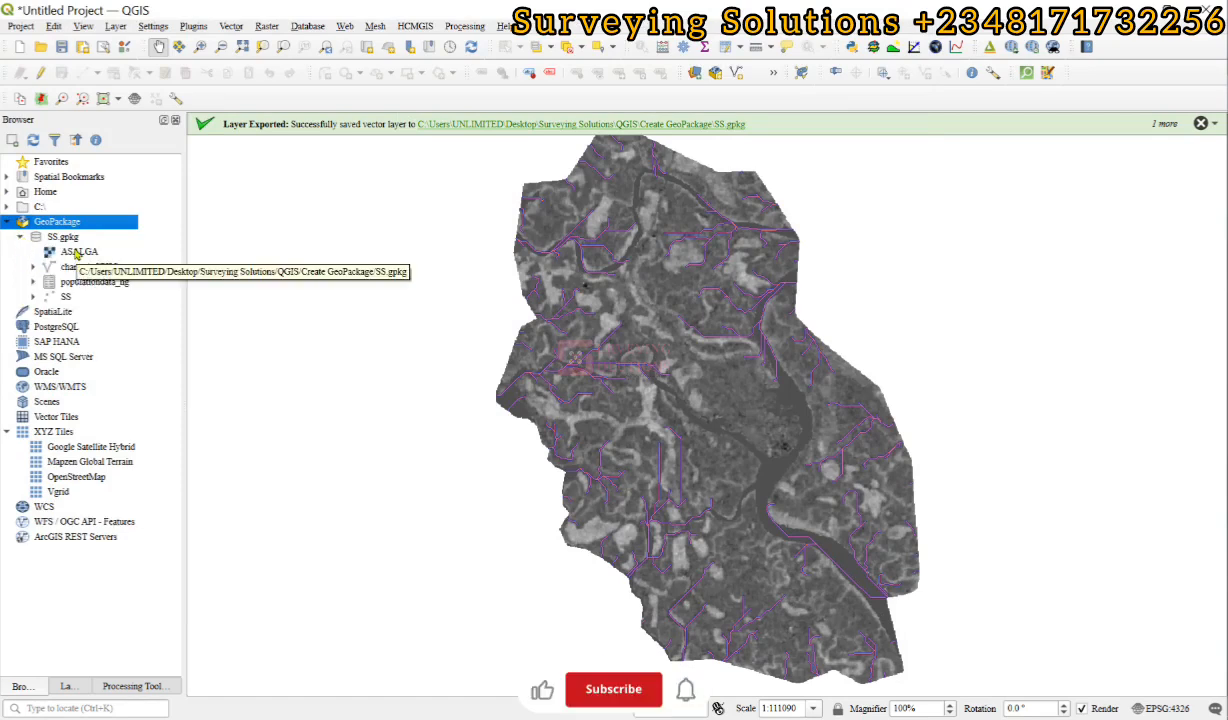
left_click(77, 253)
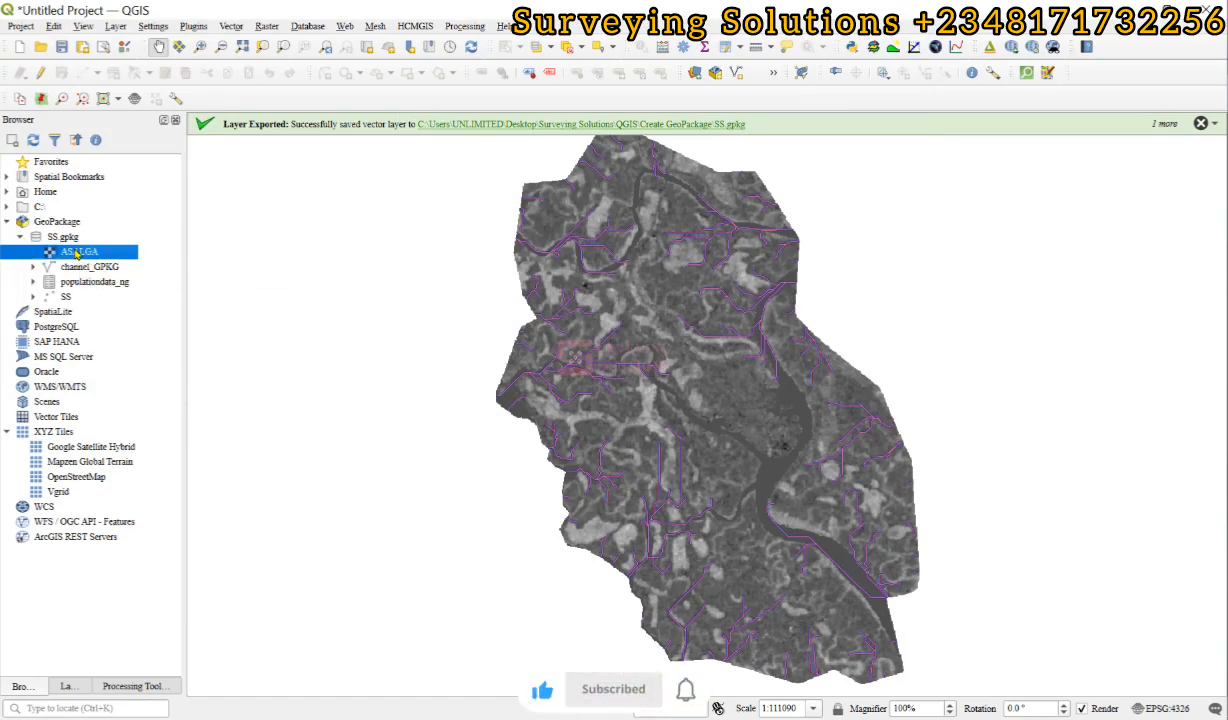
Start a new empty project, discarding the unsaved current one, and dismiss the layer export messages.
left_click(68, 687)
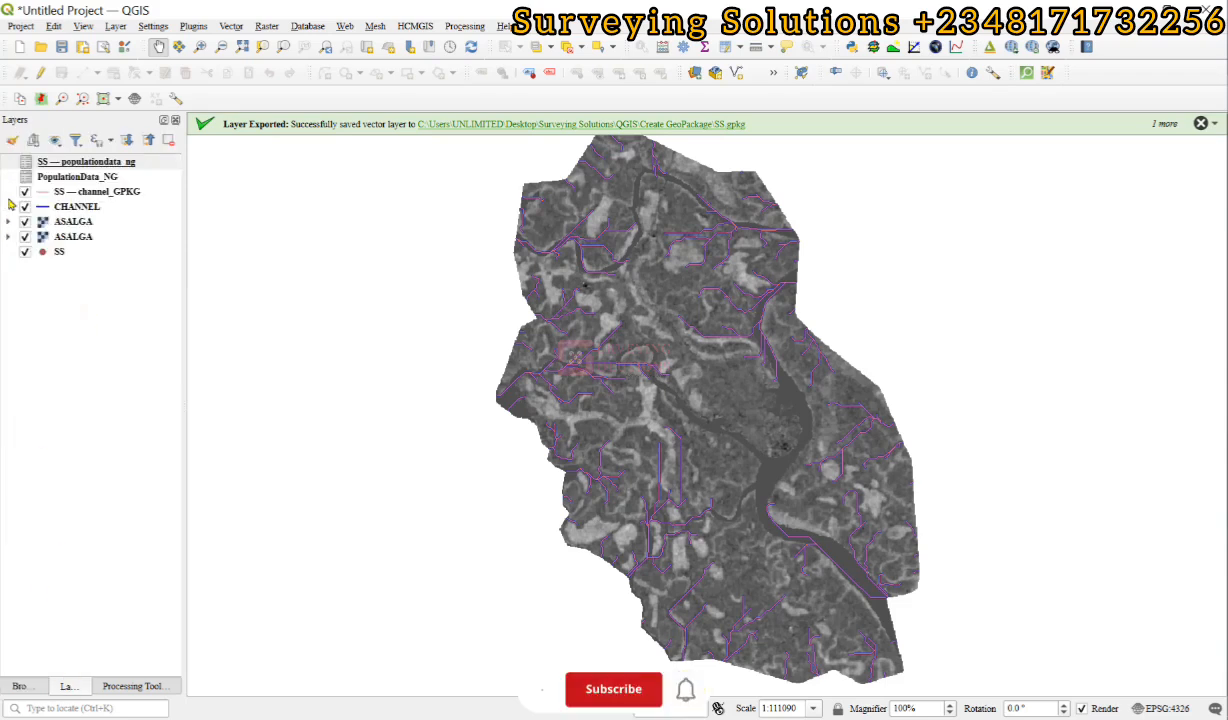
left_click(19, 46)
left_click(613, 389)
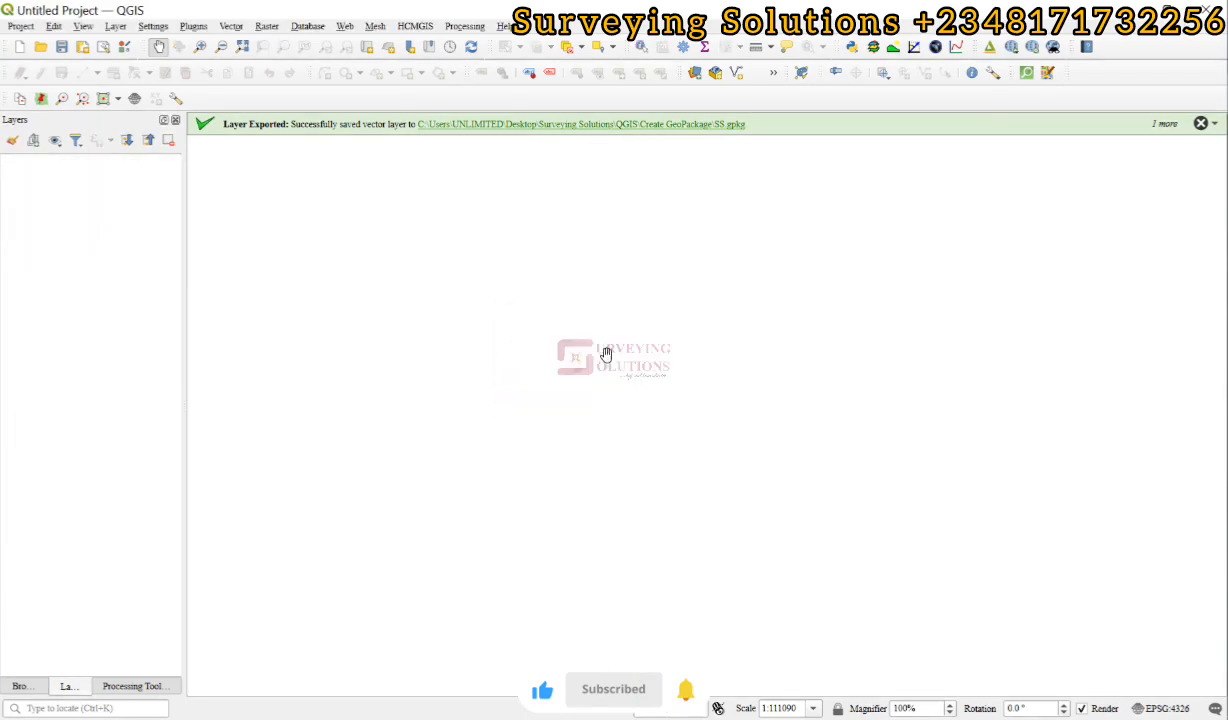
left_click(1201, 123)
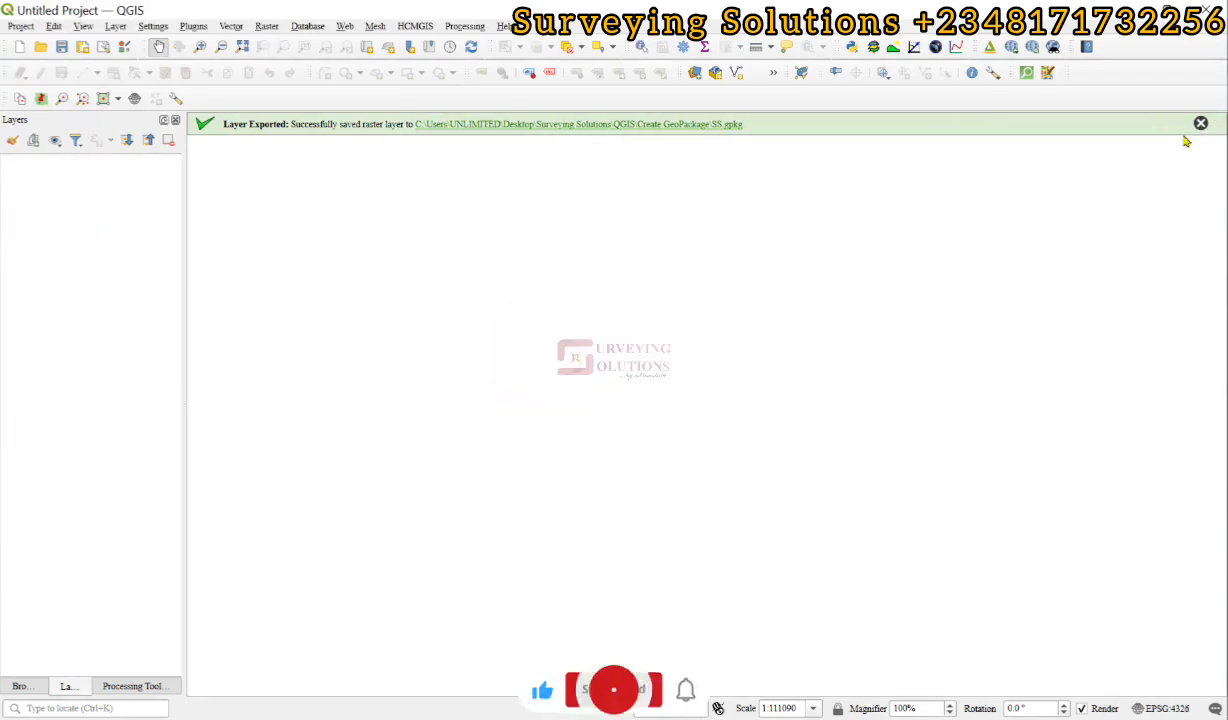
left_click(1201, 123)
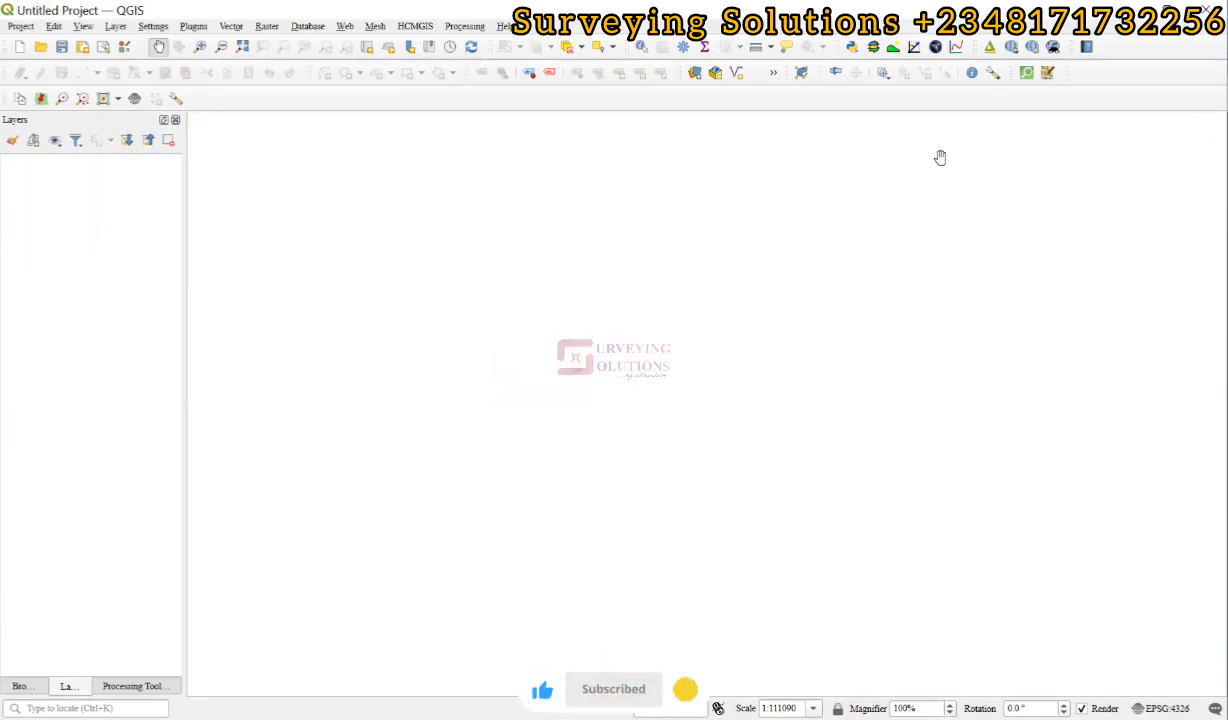
Expand the channel_GPKG and SS layers under the SS.gpkg connection in the Browser.
left_click(19, 686)
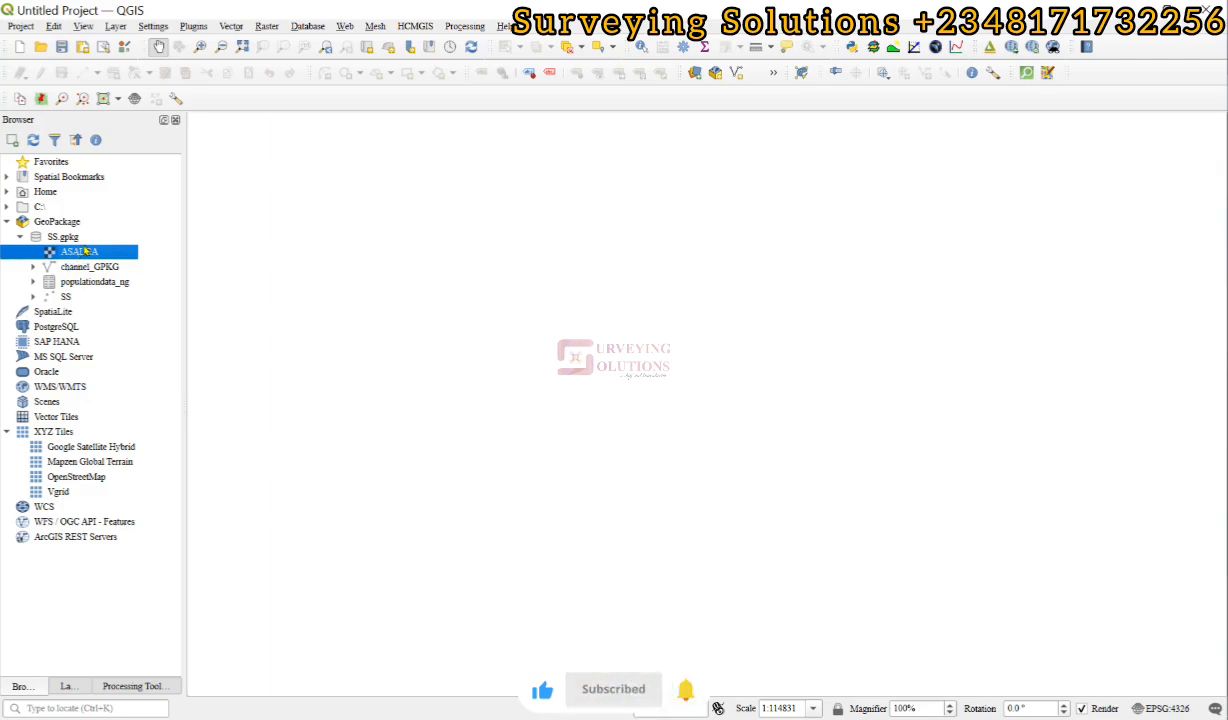
left_click(34, 266)
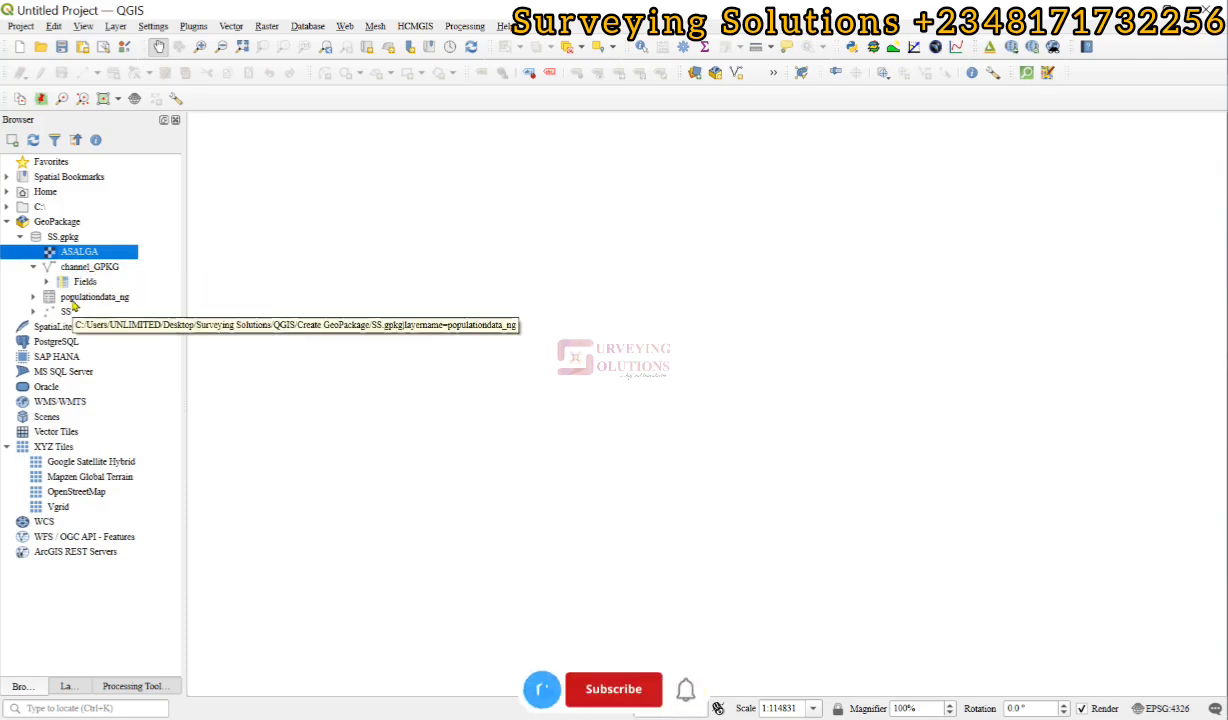
left_click(33, 312)
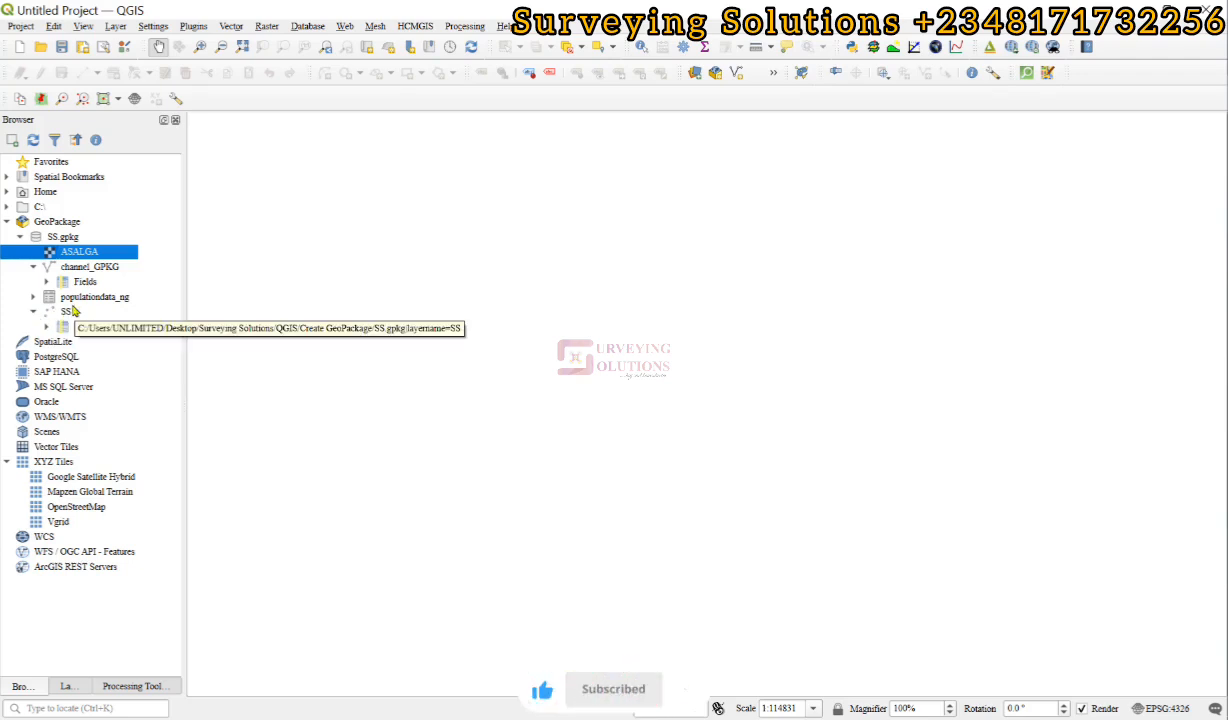
Add ASALGA, channel_GPKG and populationdata_ng from SS.gpkg to the map and check them in the layer list.
mouse_move(75, 251)
left_mouse_down()
mouse_move(458, 237)
mouse_move(488, 274)
mouse_move(470, 262)
left_mouse_up()
left_click(95, 268)
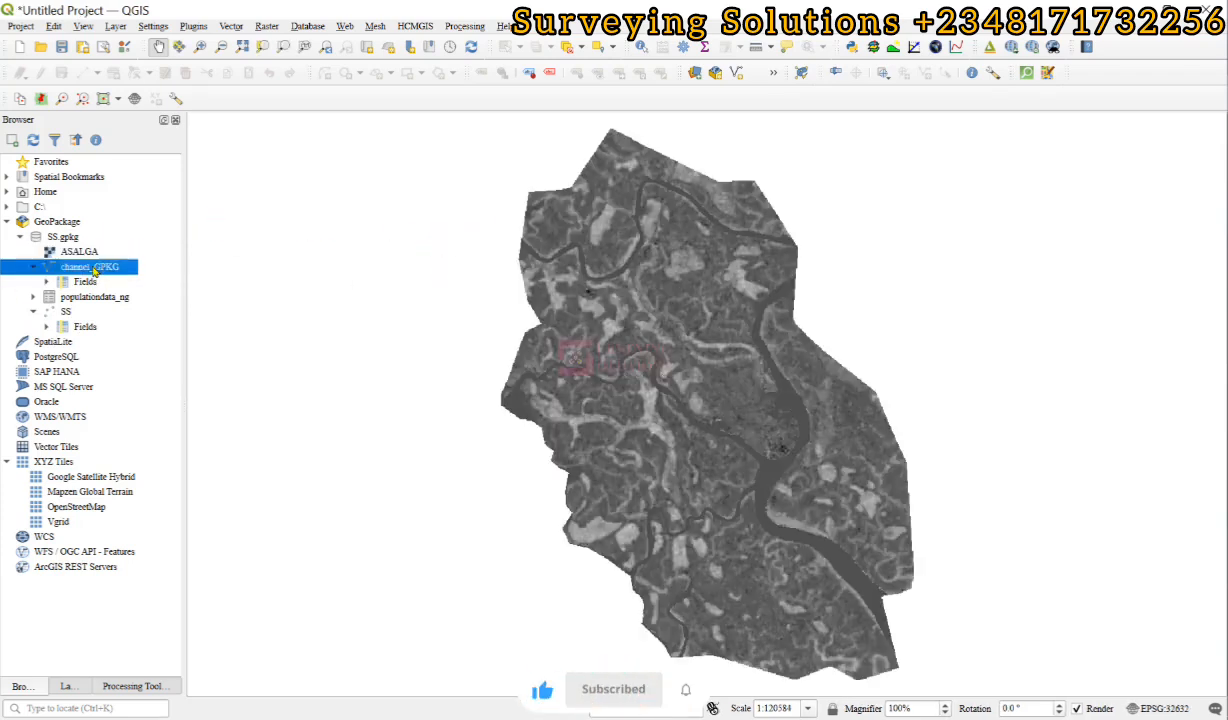
mouse_move(95, 270)
left_mouse_down()
mouse_move(419, 233)
mouse_move(492, 245)
left_mouse_up()
left_click(90, 299)
left_click_drag(90, 303, 305, 245)
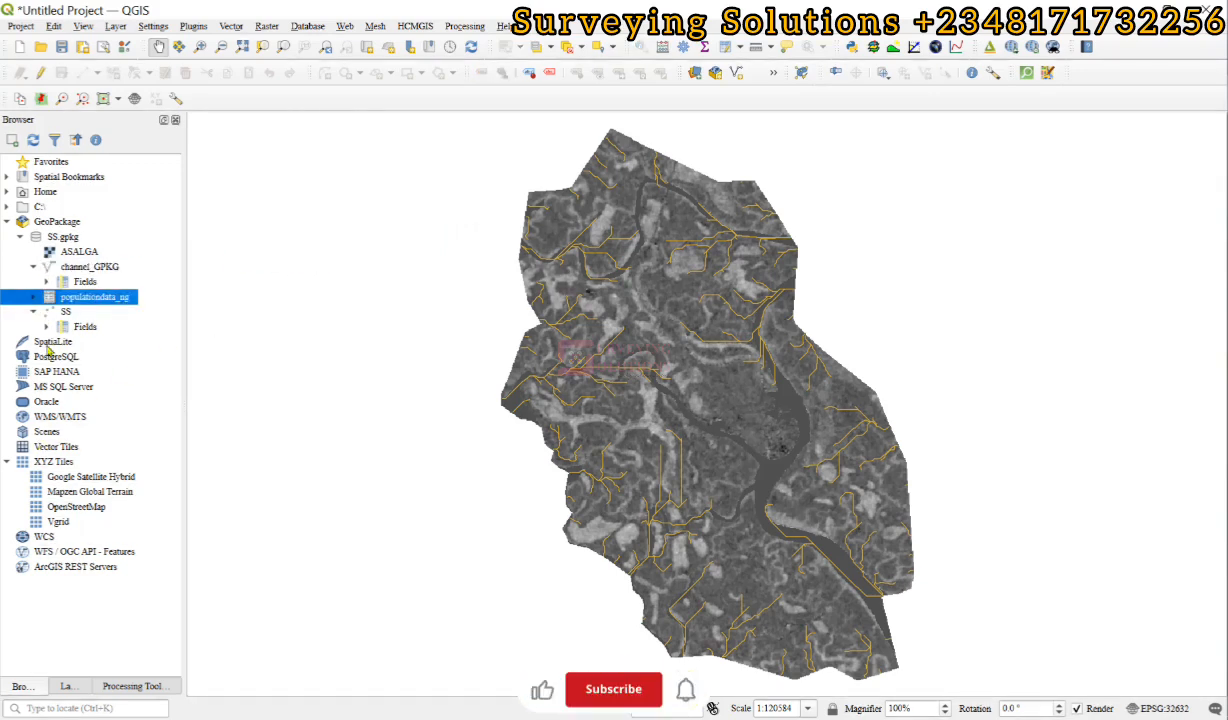
left_click(63, 686)
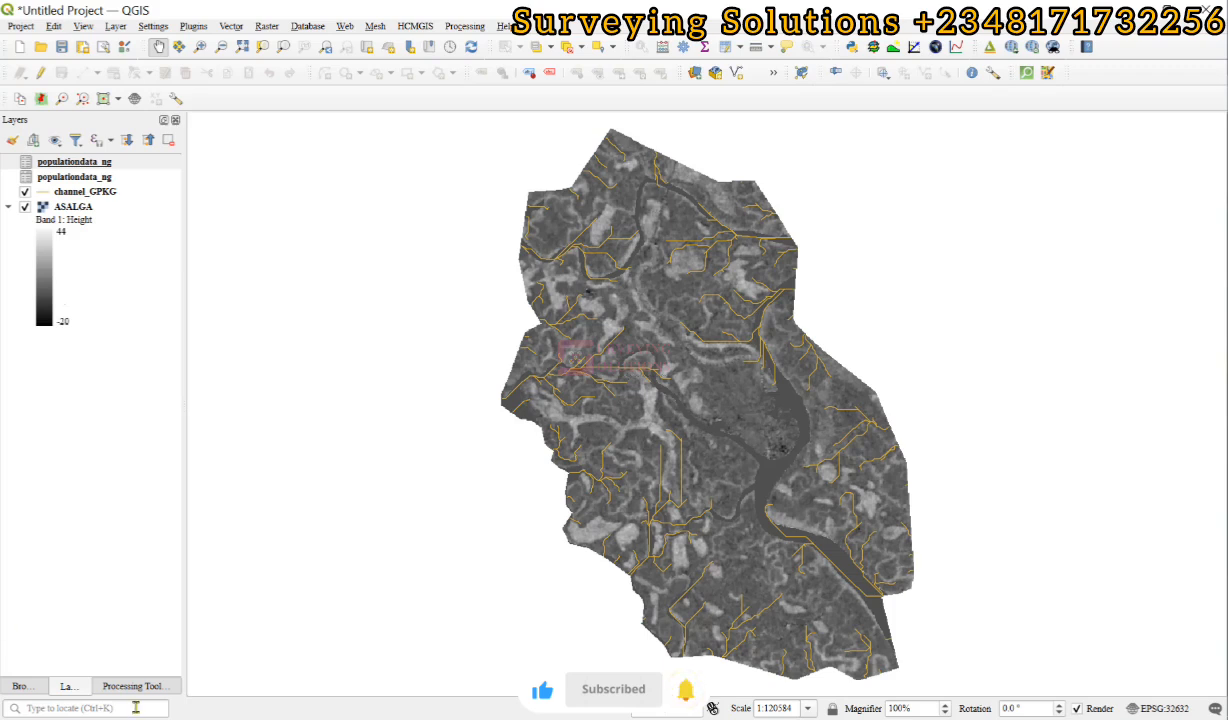
Return to the Browser and refresh the SS.gpkg GeoPackage connection.
left_click(19, 686)
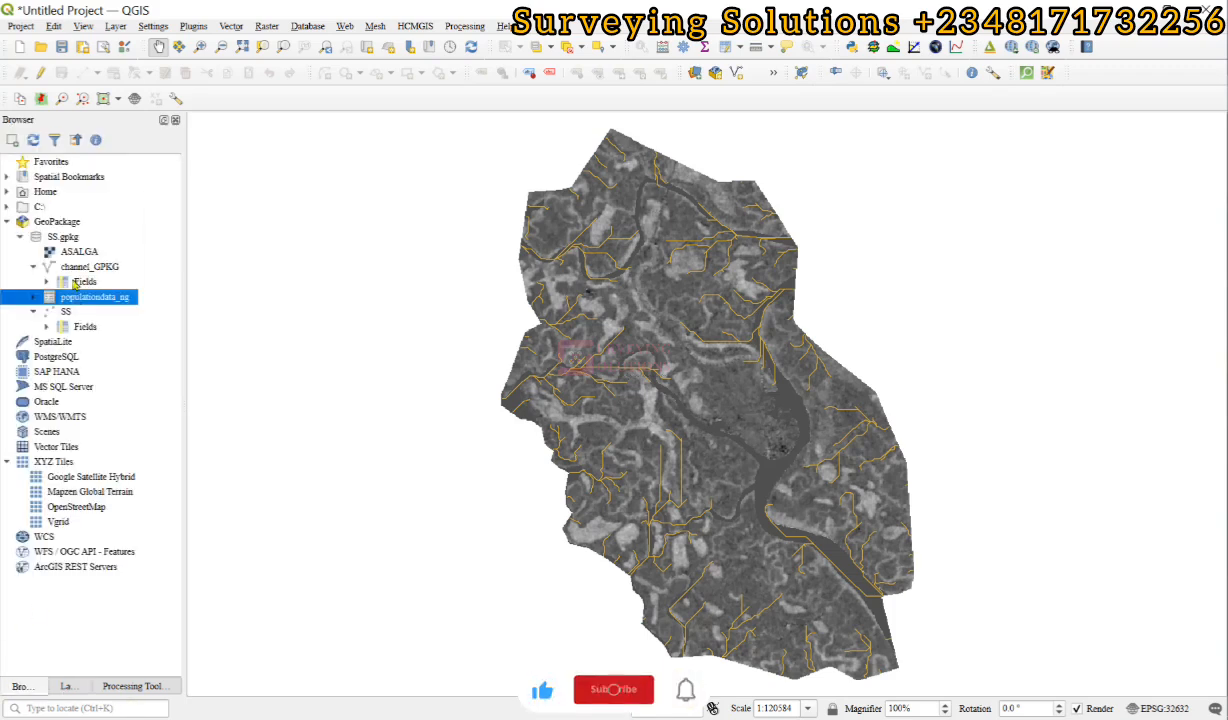
left_click(63, 237)
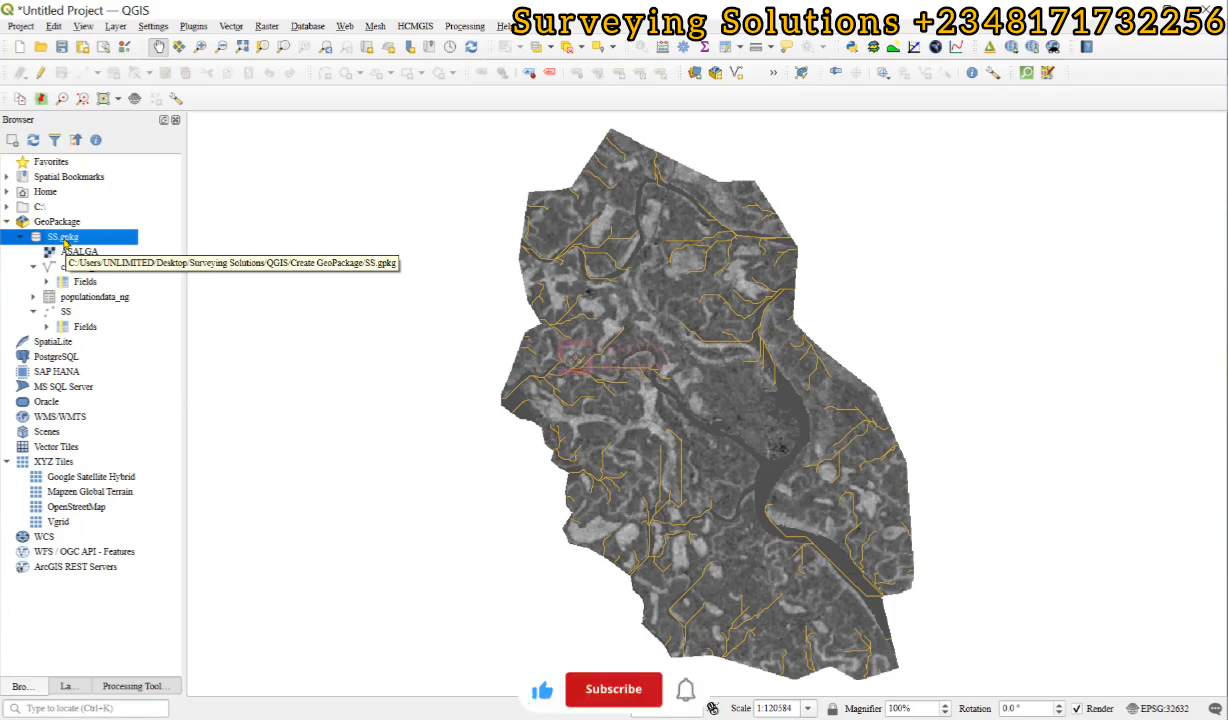
right_click(64, 243)
left_click(101, 243)
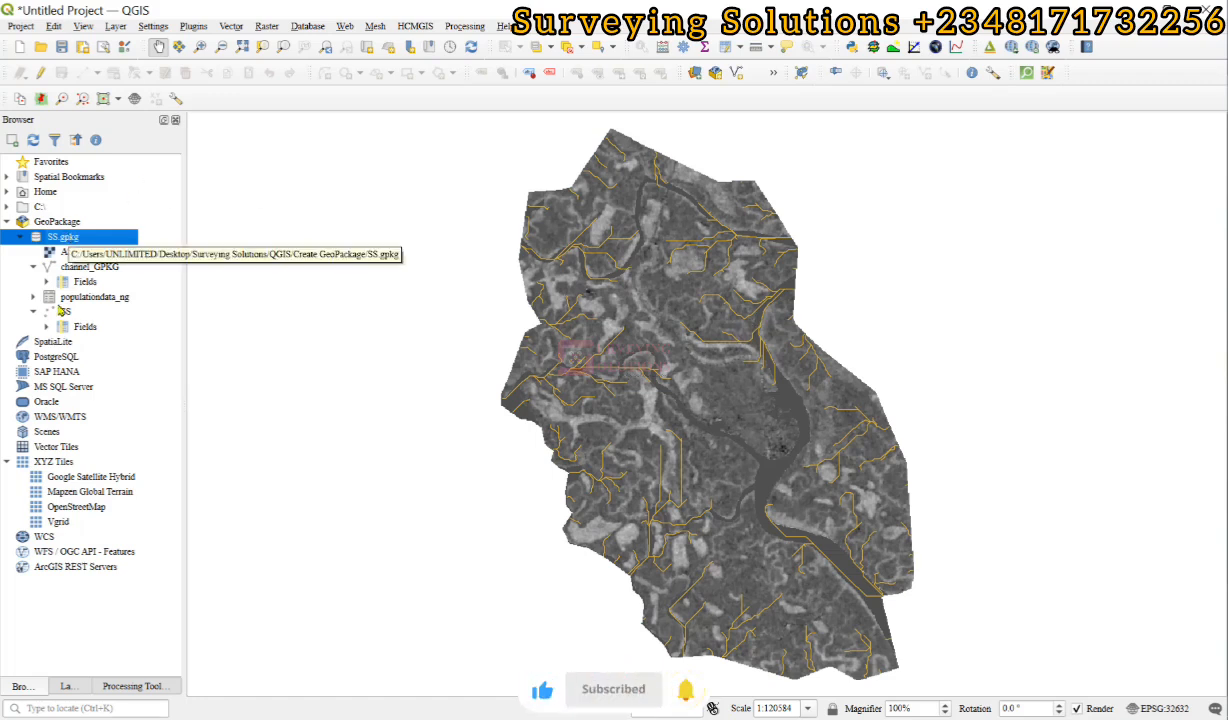
right_click(70, 238)
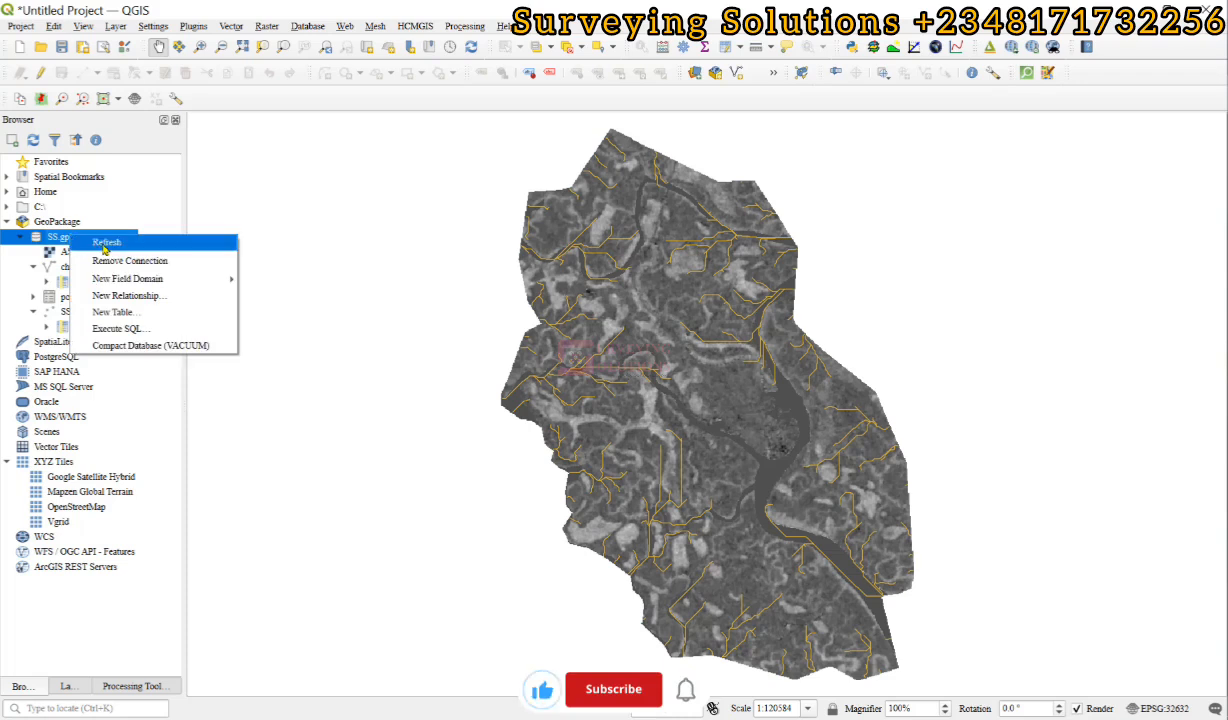
left_click(92, 243)
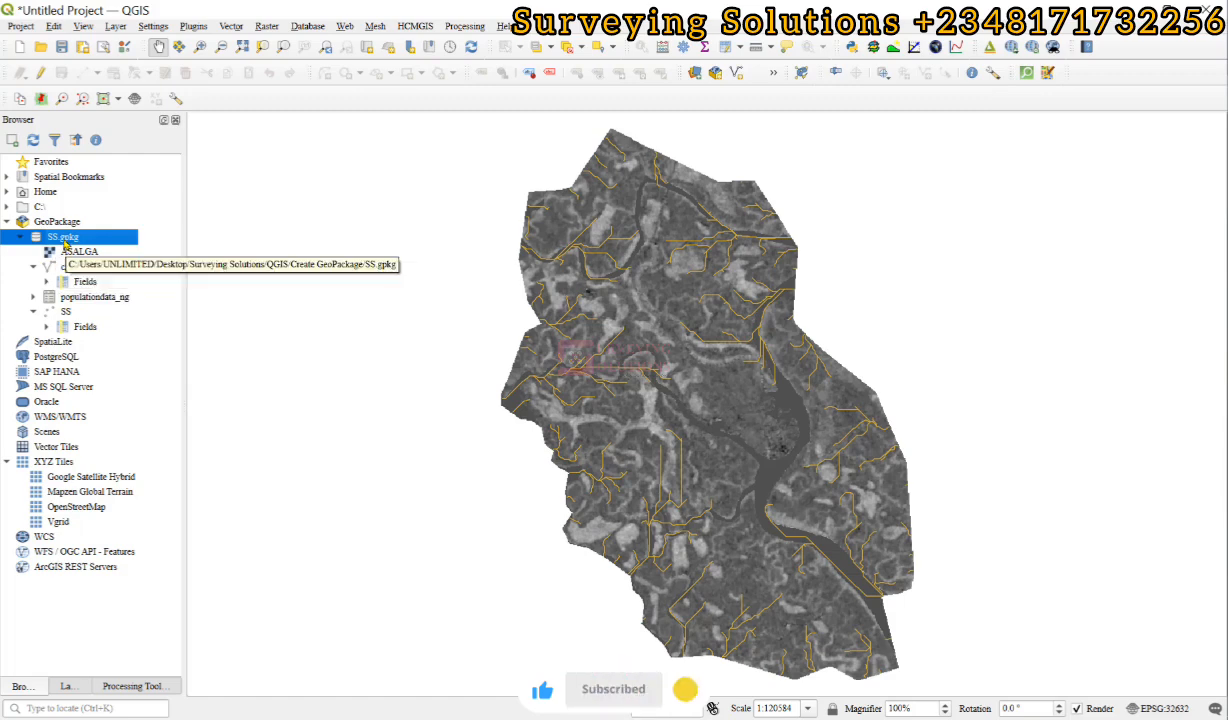
Look at the layer creation options, including the one for a new GeoPackage layer.
left_click(116, 25)
mouse_move(150, 58)
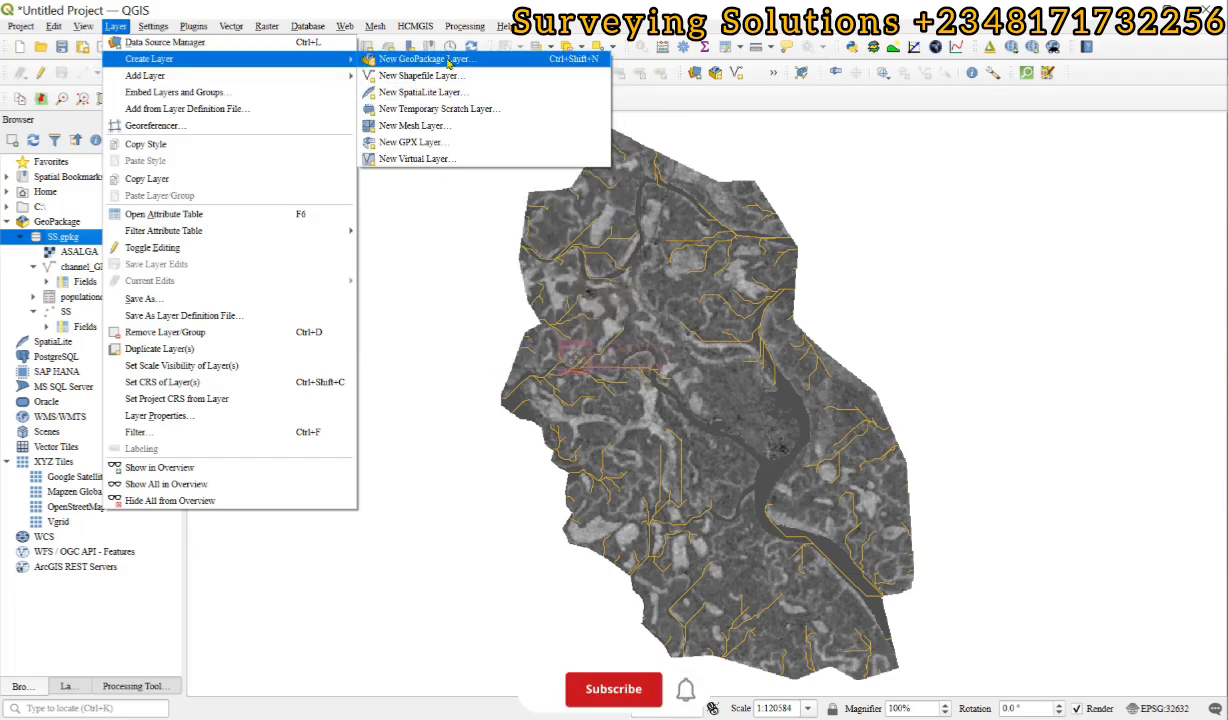
double_click(116, 30)
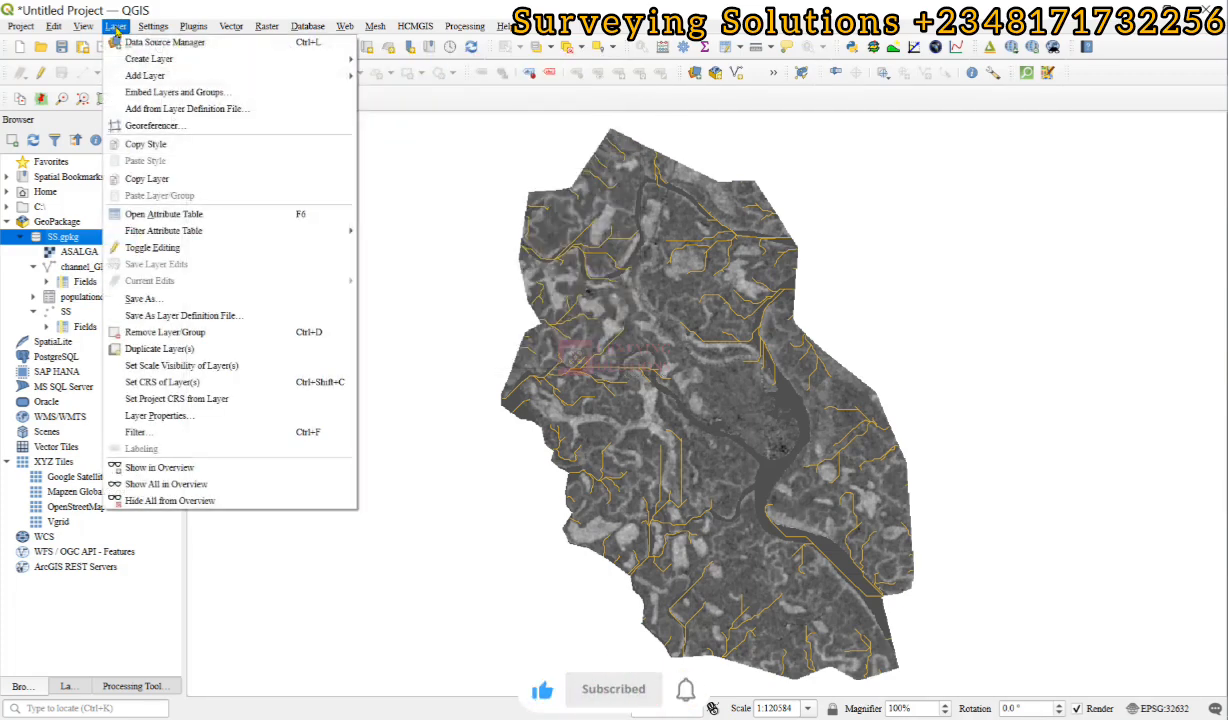
left_click(116, 28)
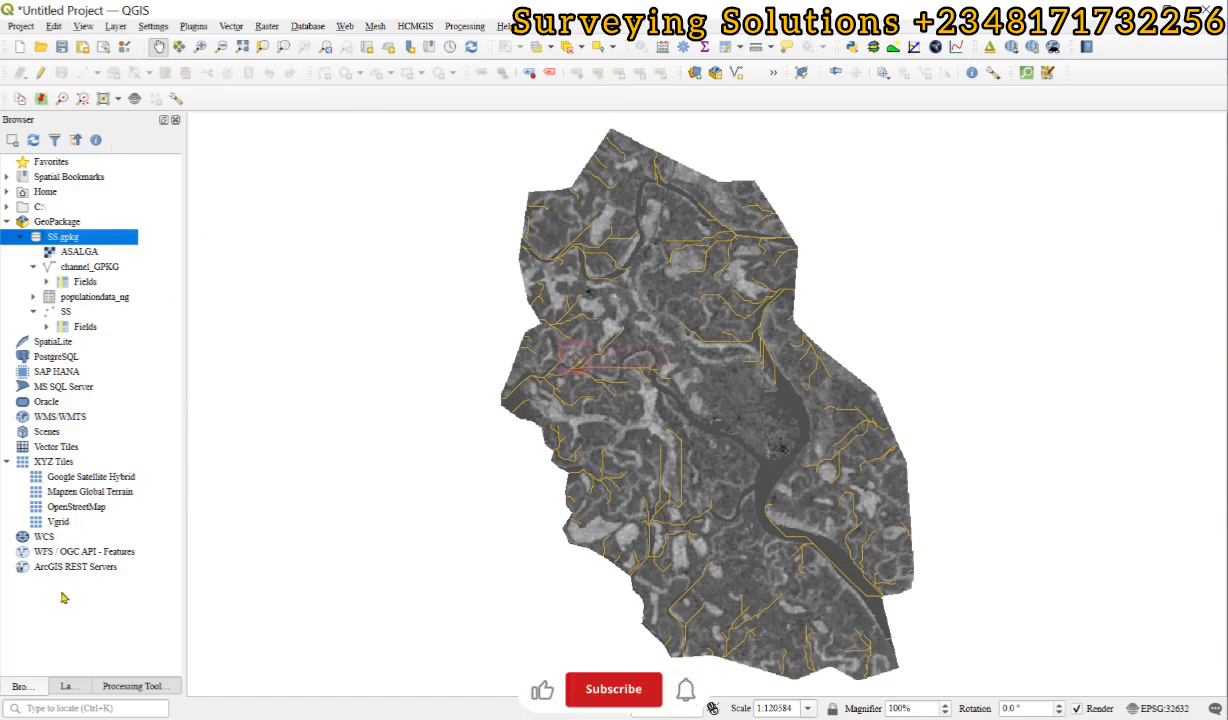
Examine the output formats available for exporting the ASALGA raster layer and close the export settings without saving.
left_click(67, 686)
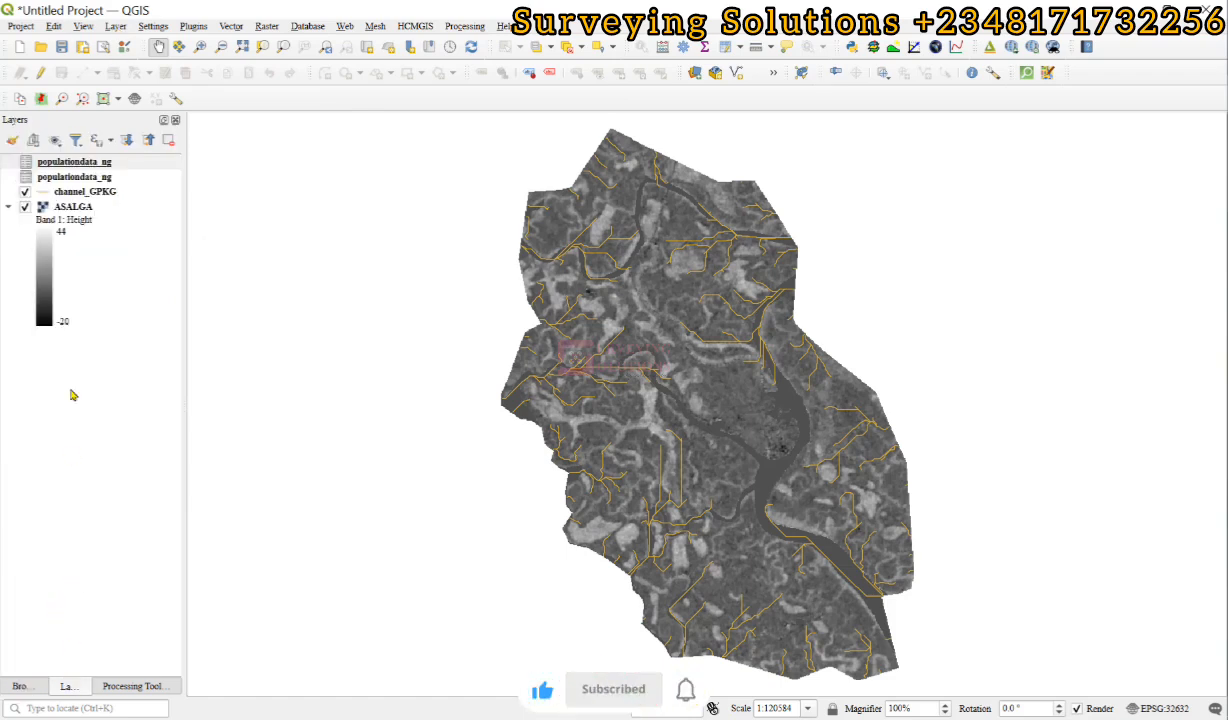
right_click(70, 208)
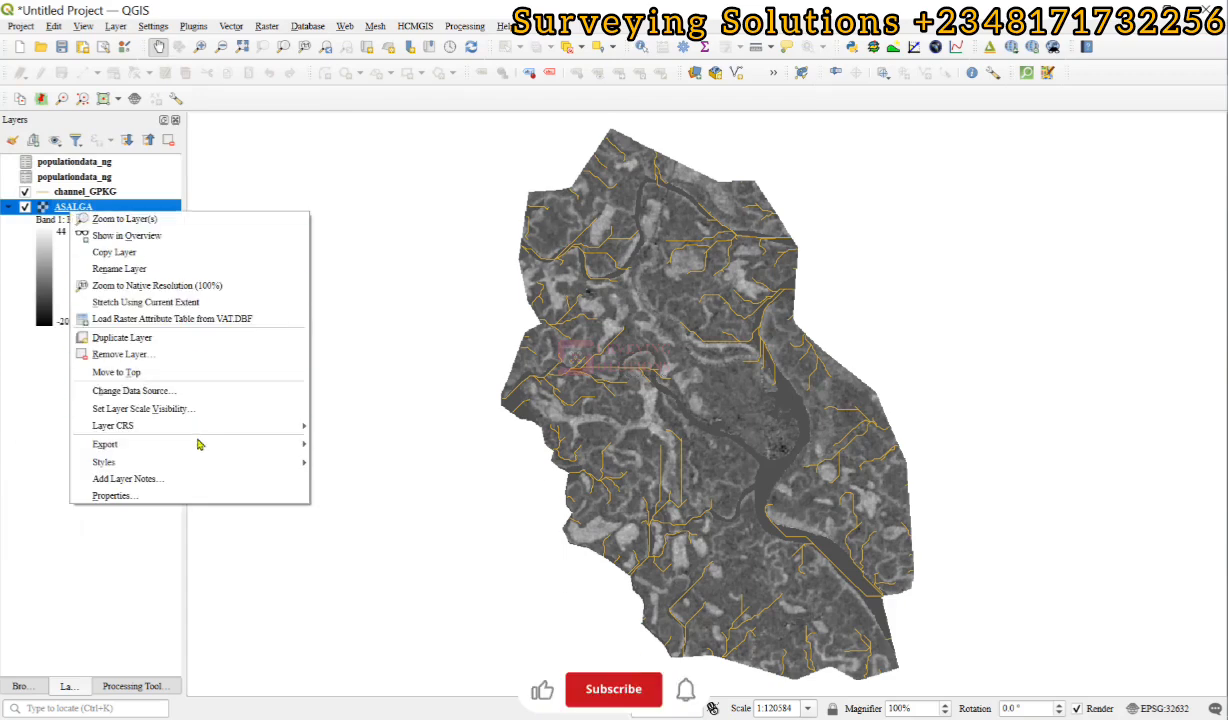
mouse_move(208, 447)
left_click(370, 444)
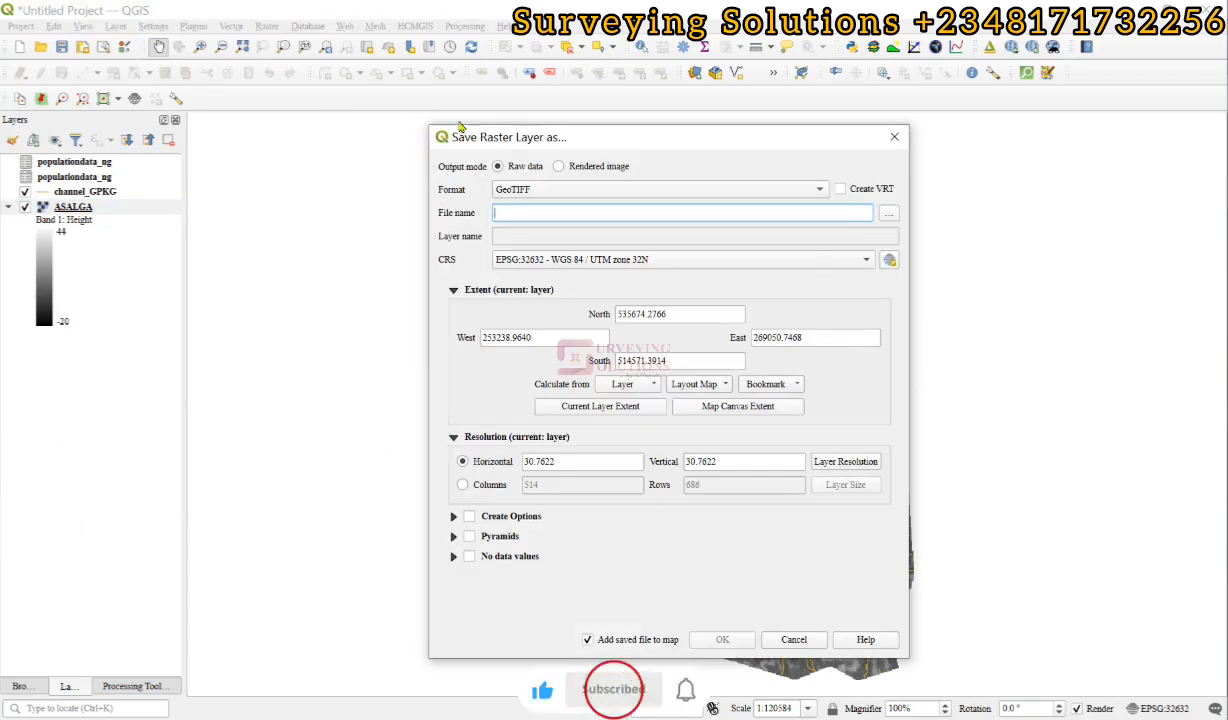
left_click(546, 190)
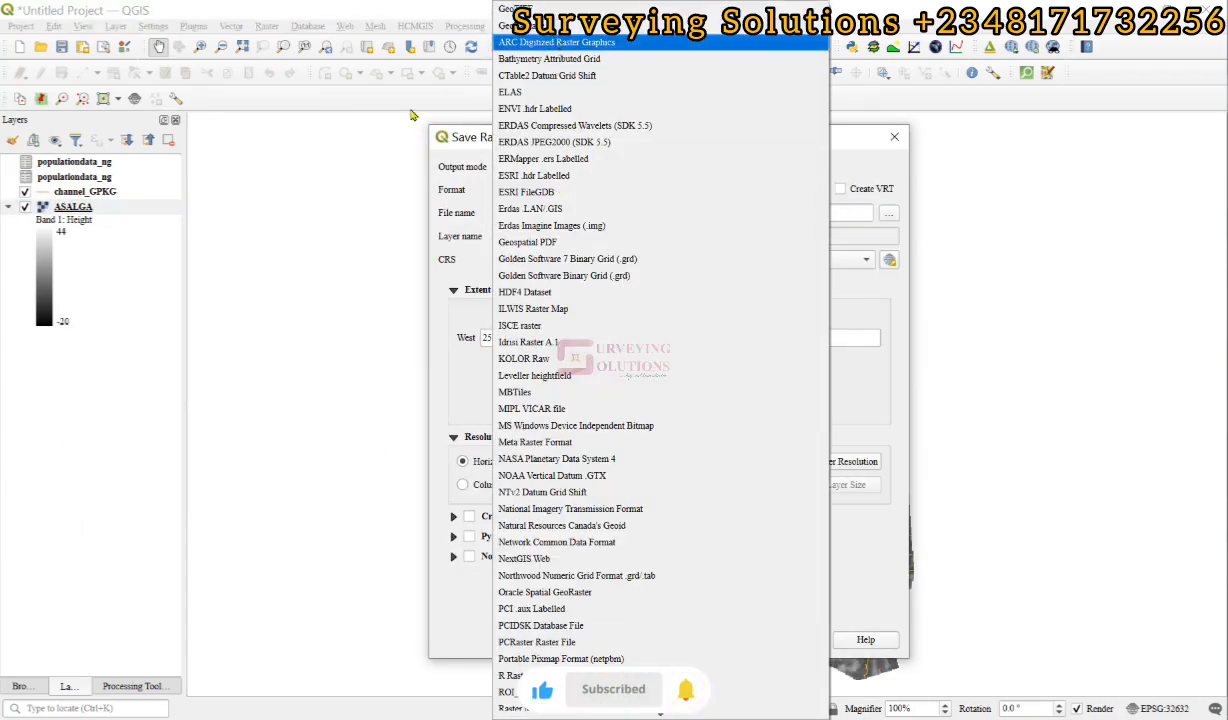
key("Escape")
key("Escape")
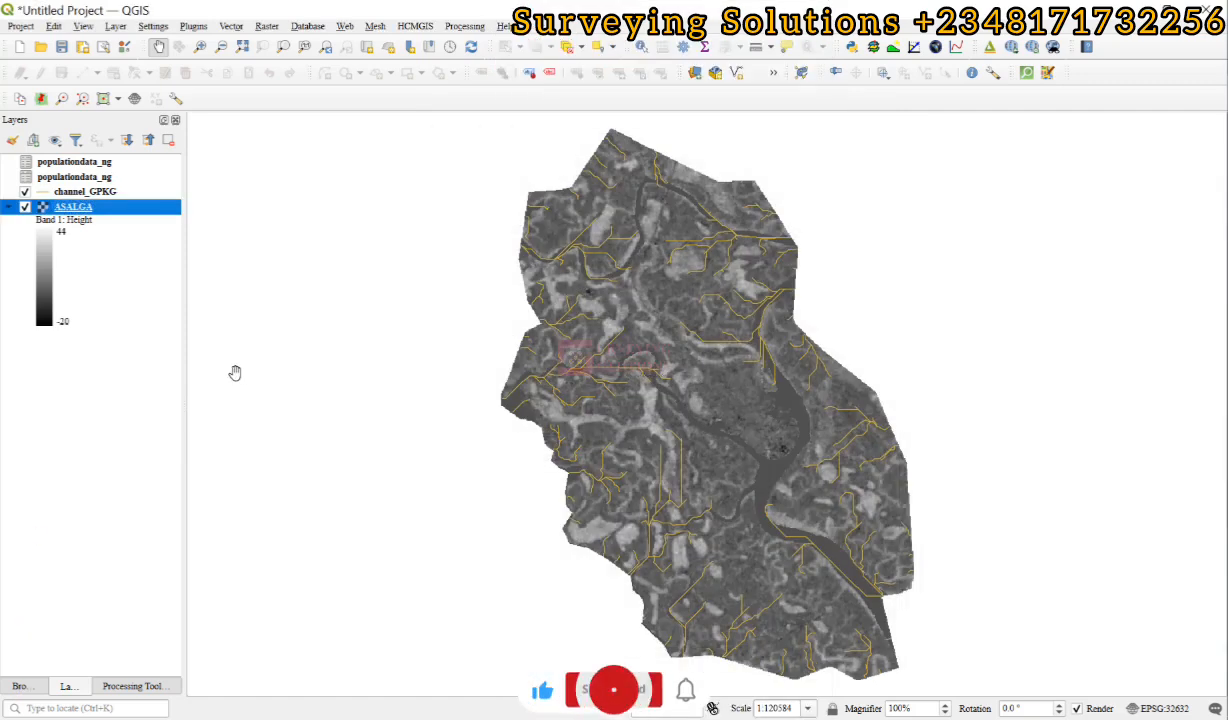